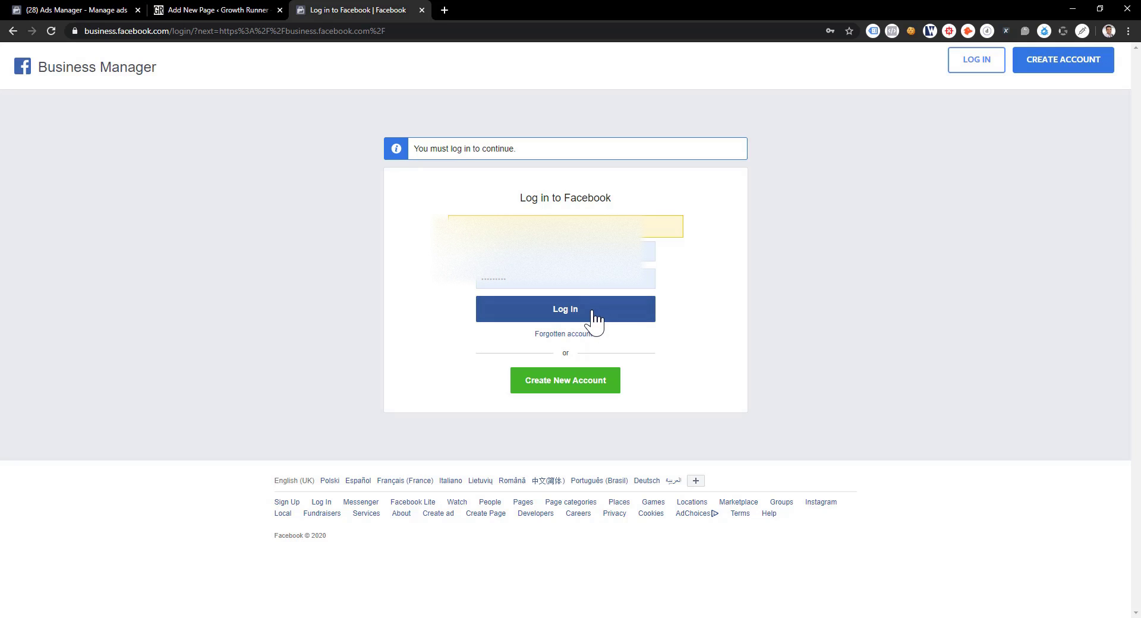
Step: Log in to Facebook Business Manager with the prefilled credentials and open the Become Business account
{"action": "left_click", "coordinate": [593, 315]}
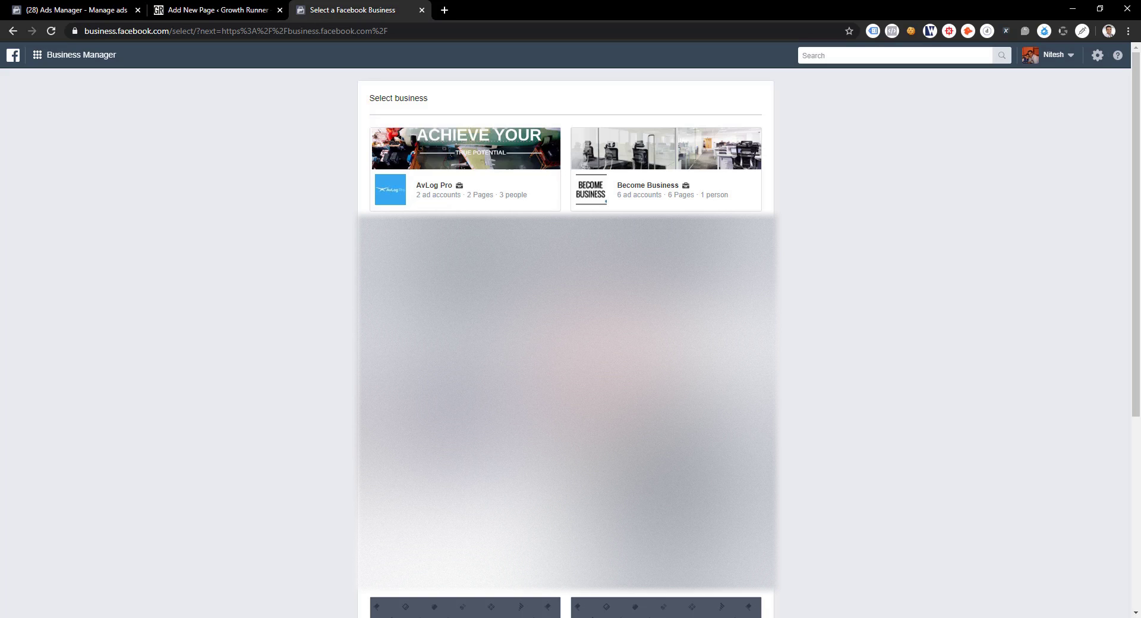
{"action": "left_click", "coordinate": [671, 161]}
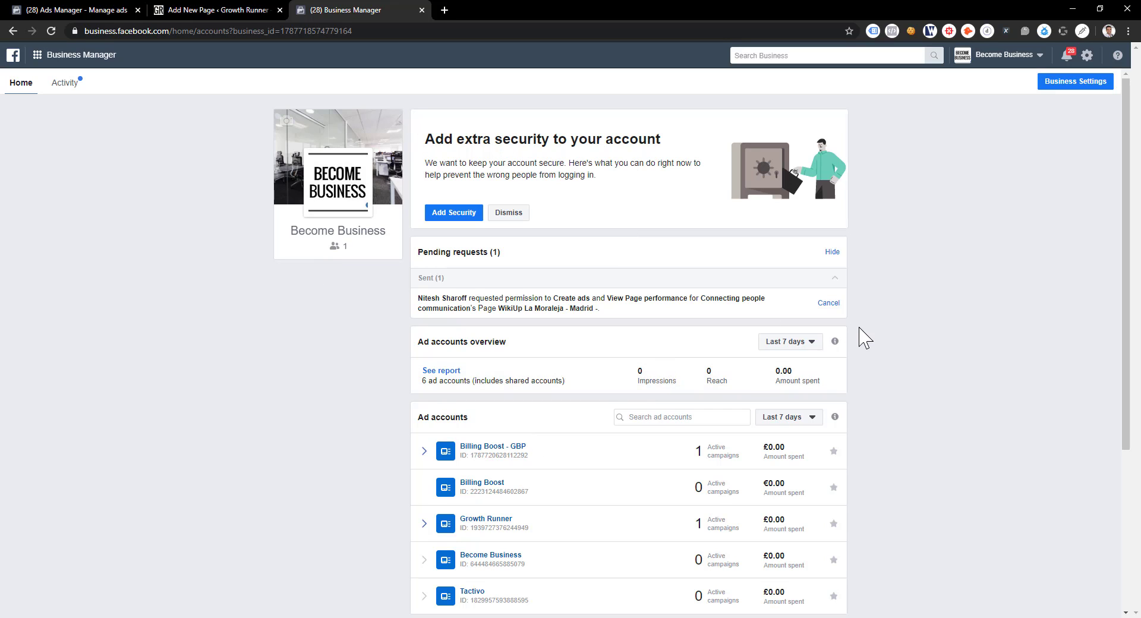
Step: Review the ad accounts and Pages listed on the Become Business home overview
{"action": "scroll", "coordinate": [858, 335], "scroll_direction": "down", "scroll_amount": 2}
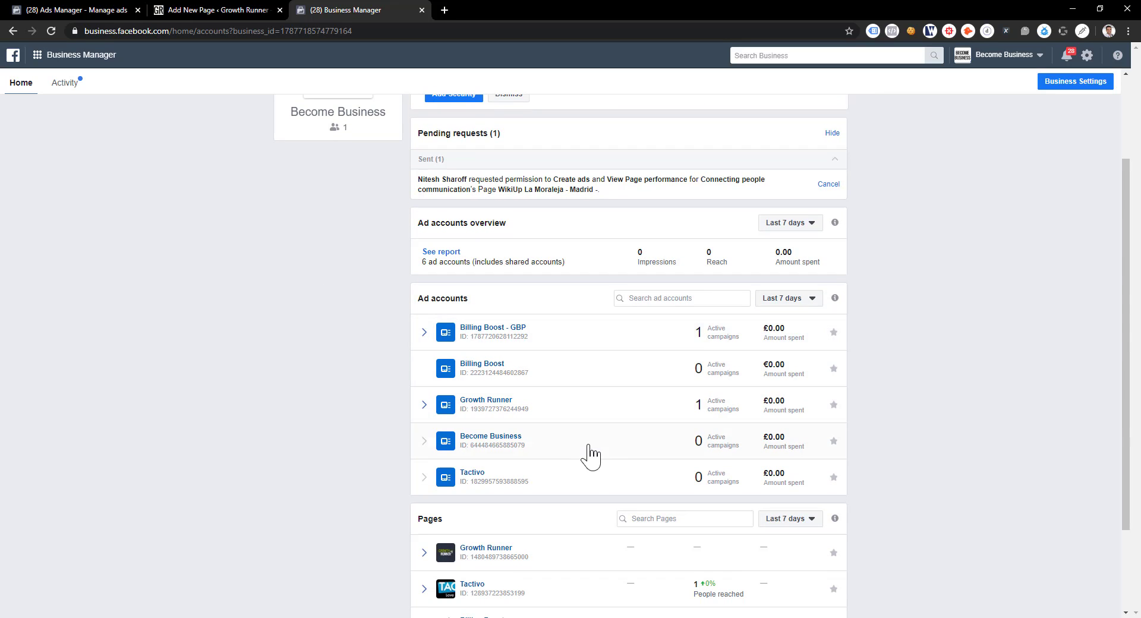
{"action": "scroll", "coordinate": [711, 338], "scroll_direction": "down", "scroll_amount": 1}
{"action": "scroll", "coordinate": [710, 336], "scroll_direction": "down", "scroll_amount": 1}
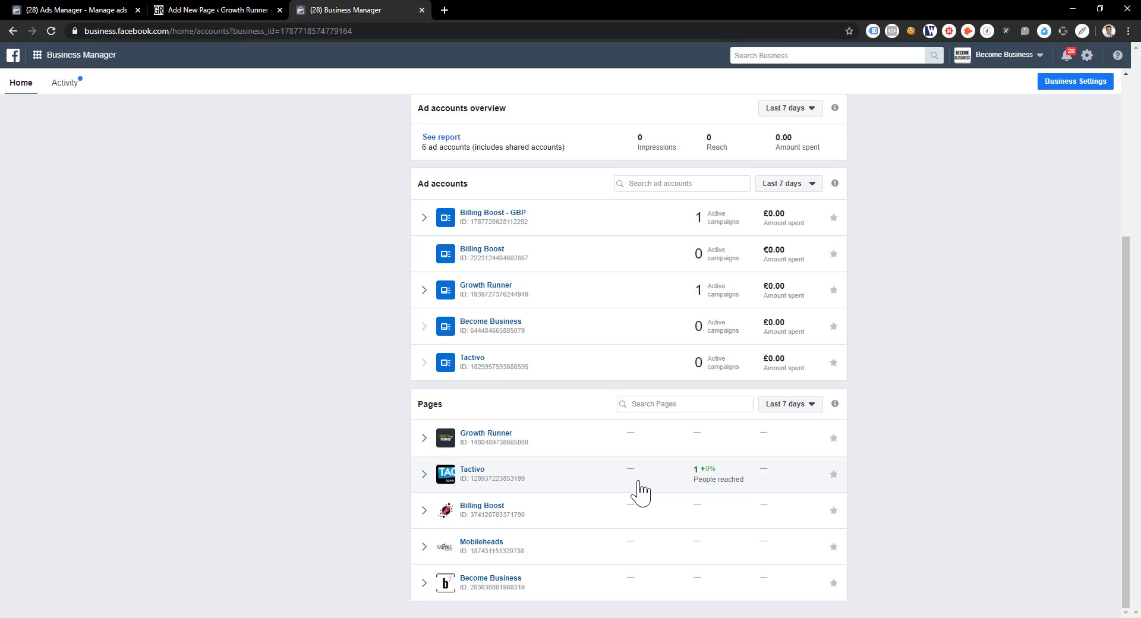
{"action": "scroll", "coordinate": [640, 490], "scroll_direction": "up", "scroll_amount": 2}
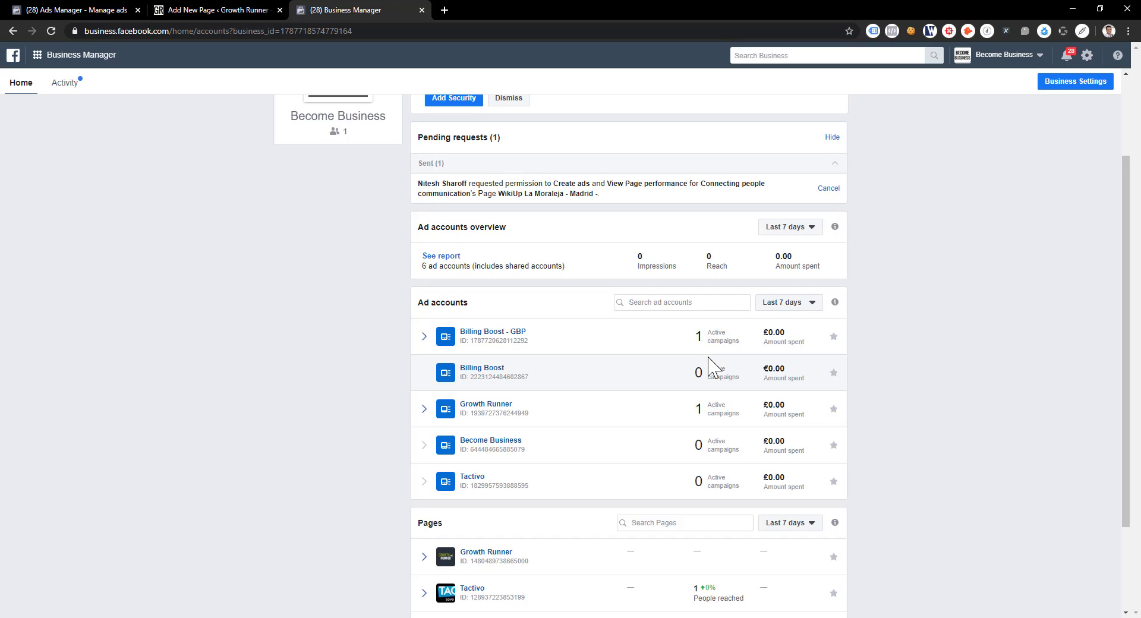
{"action": "scroll", "coordinate": [670, 374], "scroll_direction": "down", "scroll_amount": 1}
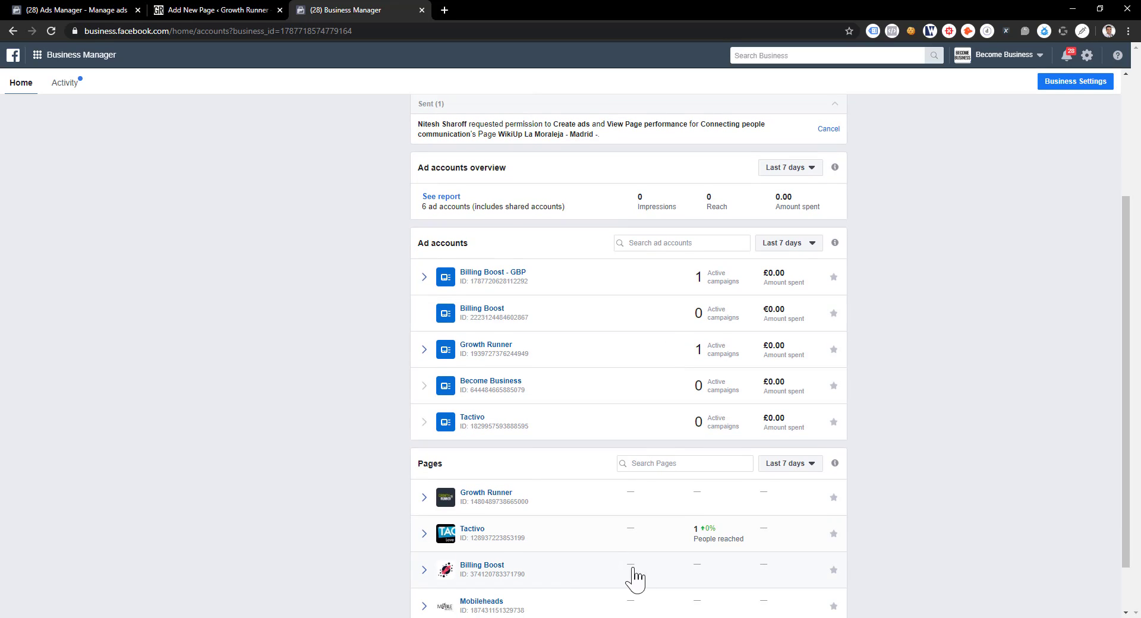
{"action": "scroll", "coordinate": [653, 523], "scroll_direction": "up", "scroll_amount": 3}
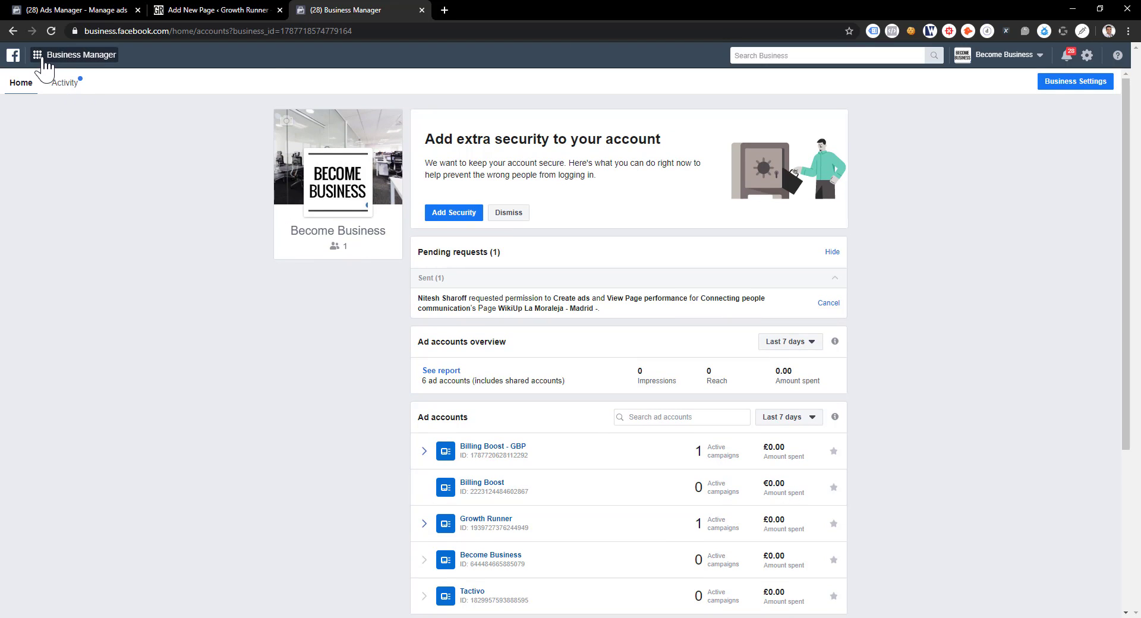
Step: In the business settings, examine the available options for adding a Page and for adding an ad account
{"action": "left_click", "coordinate": [43, 59]}
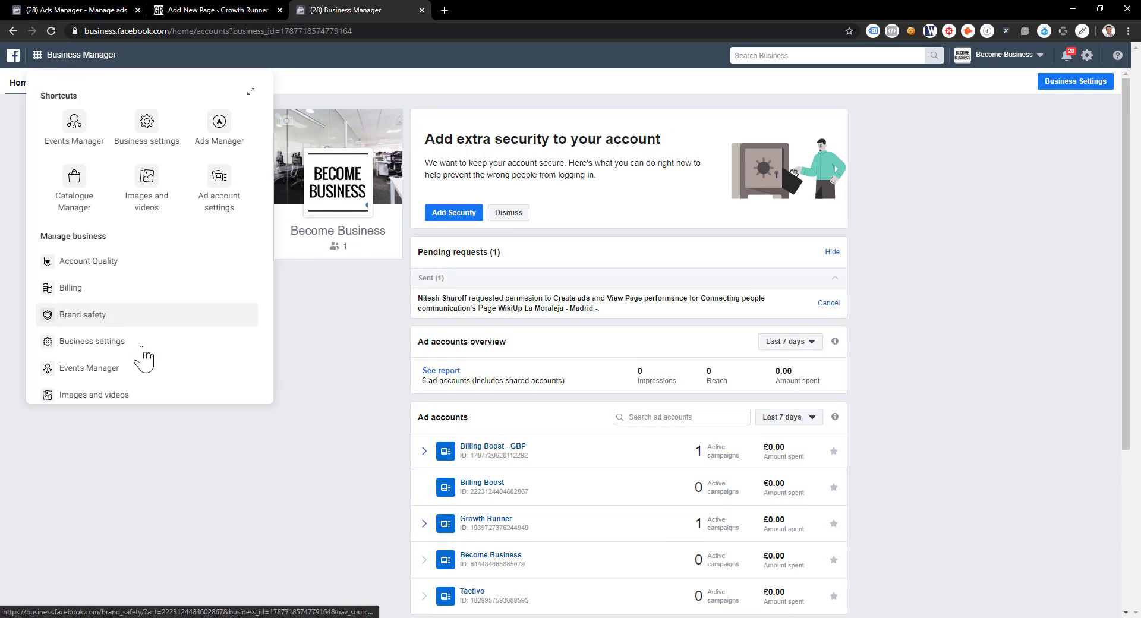
{"action": "left_click", "coordinate": [147, 341]}
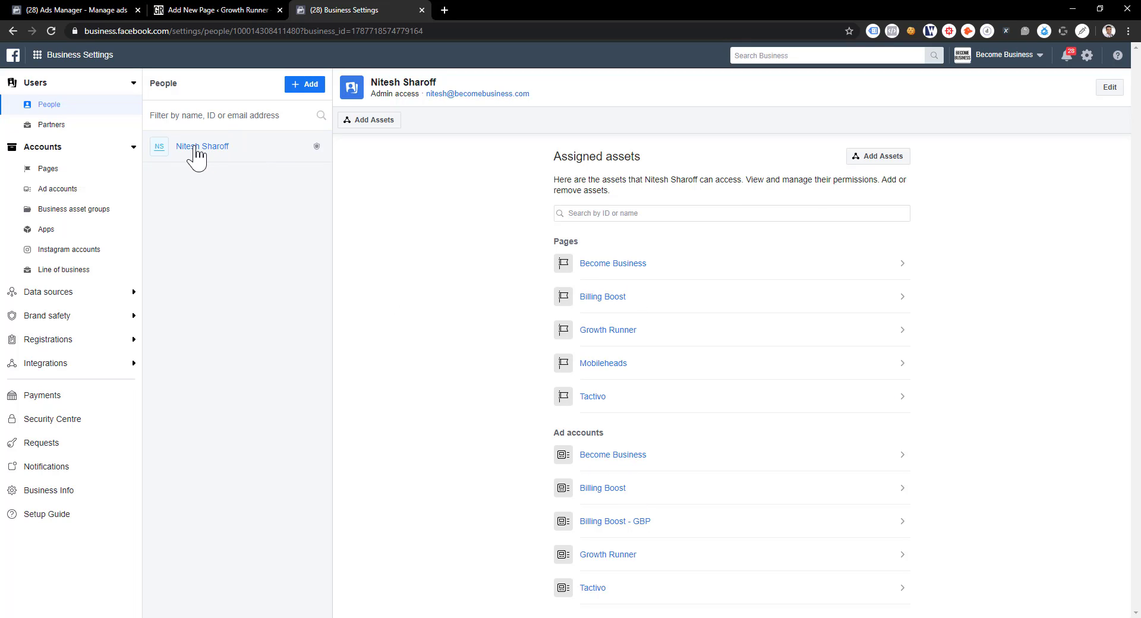
{"action": "left_click", "coordinate": [65, 169]}
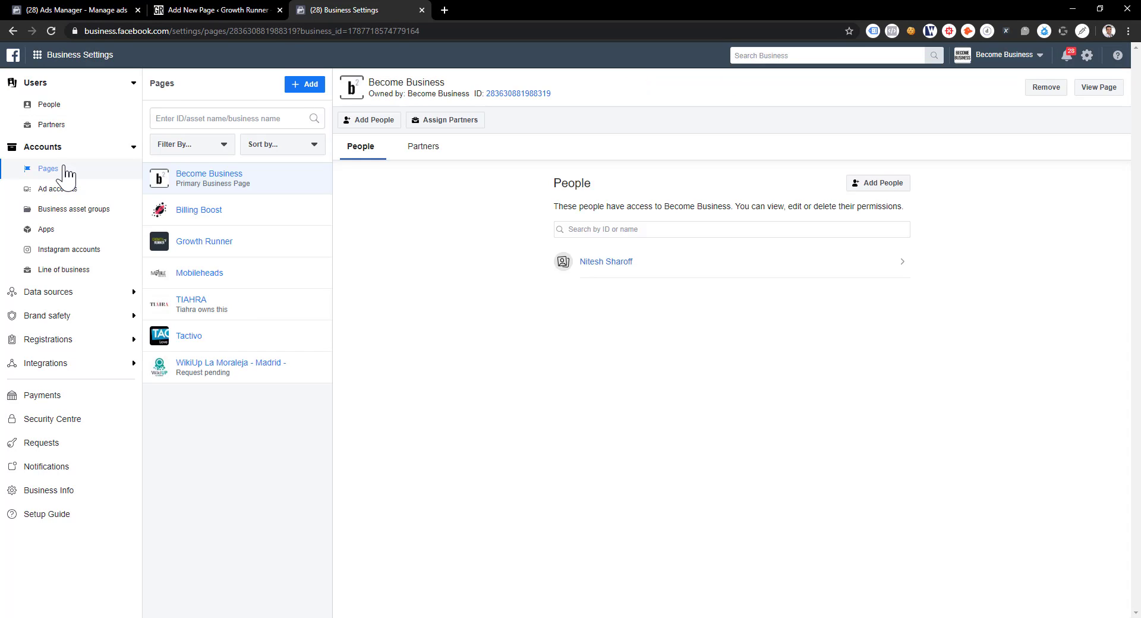
{"action": "left_click", "coordinate": [304, 85]}
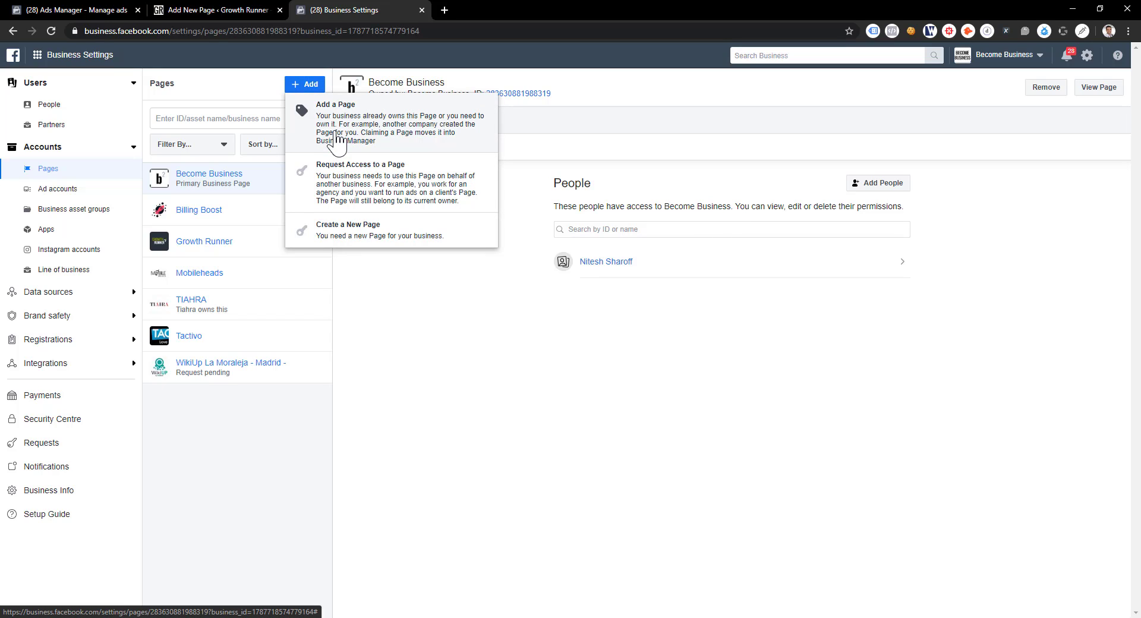
{"action": "left_click", "coordinate": [237, 95]}
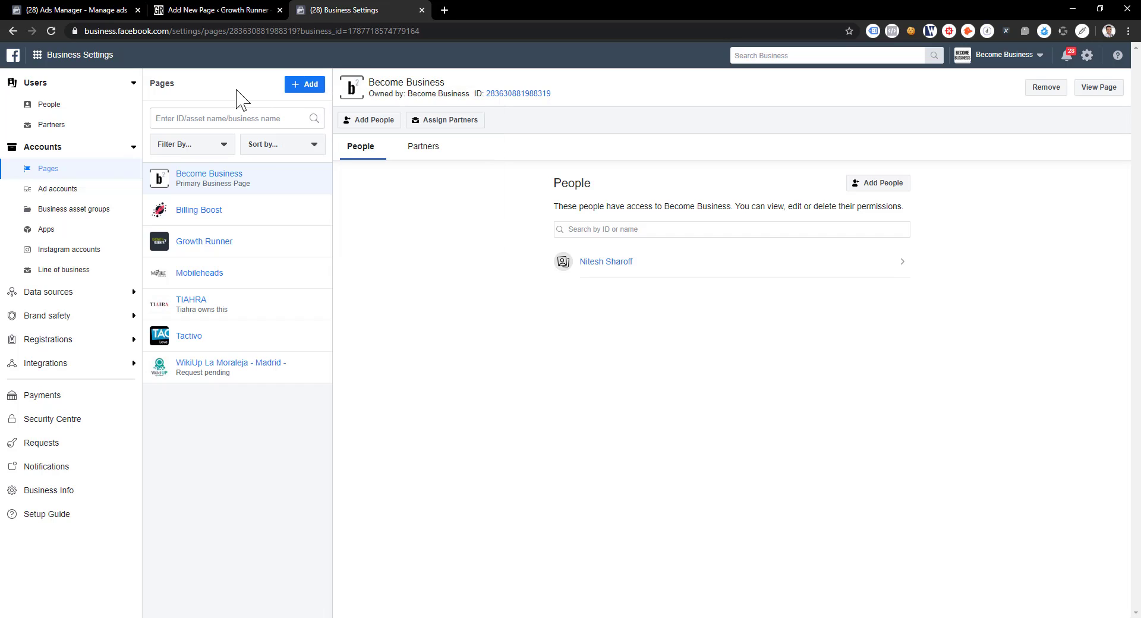
{"action": "left_click", "coordinate": [89, 189]}
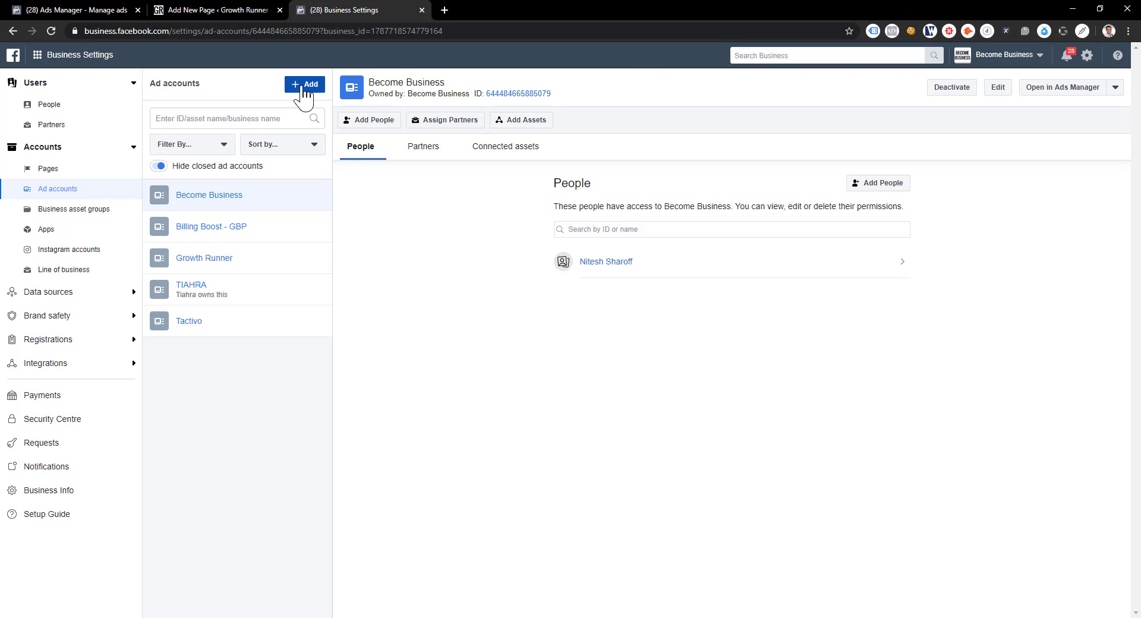
{"action": "left_click", "coordinate": [304, 85]}
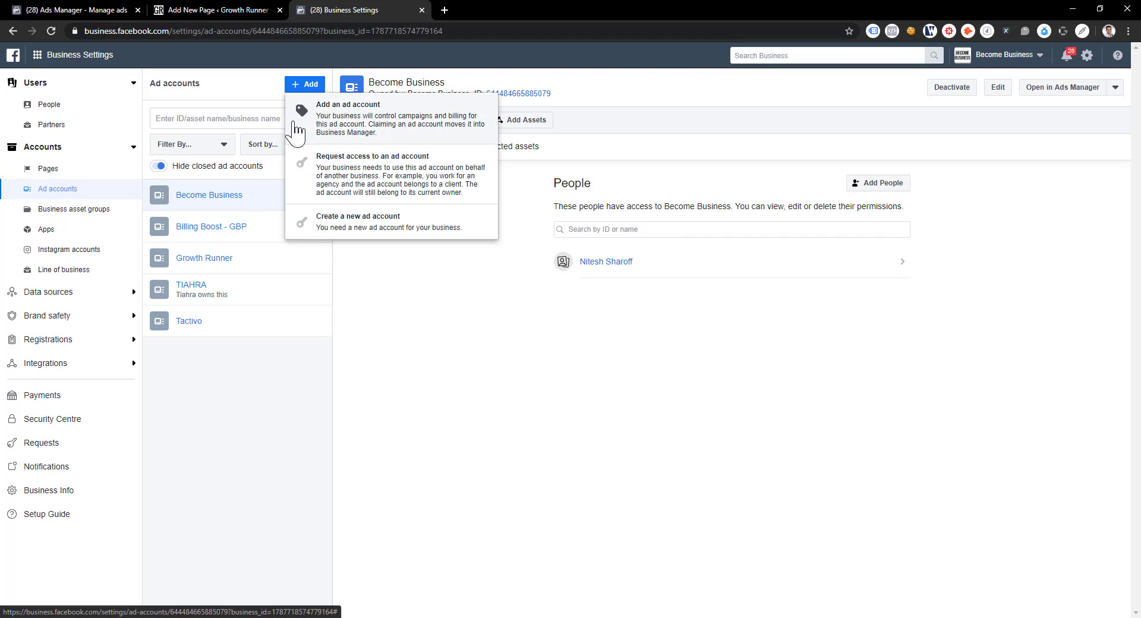
Step: Go to Events Manager and switch to the Growth Runner ad account
{"action": "left_click", "coordinate": [38, 56]}
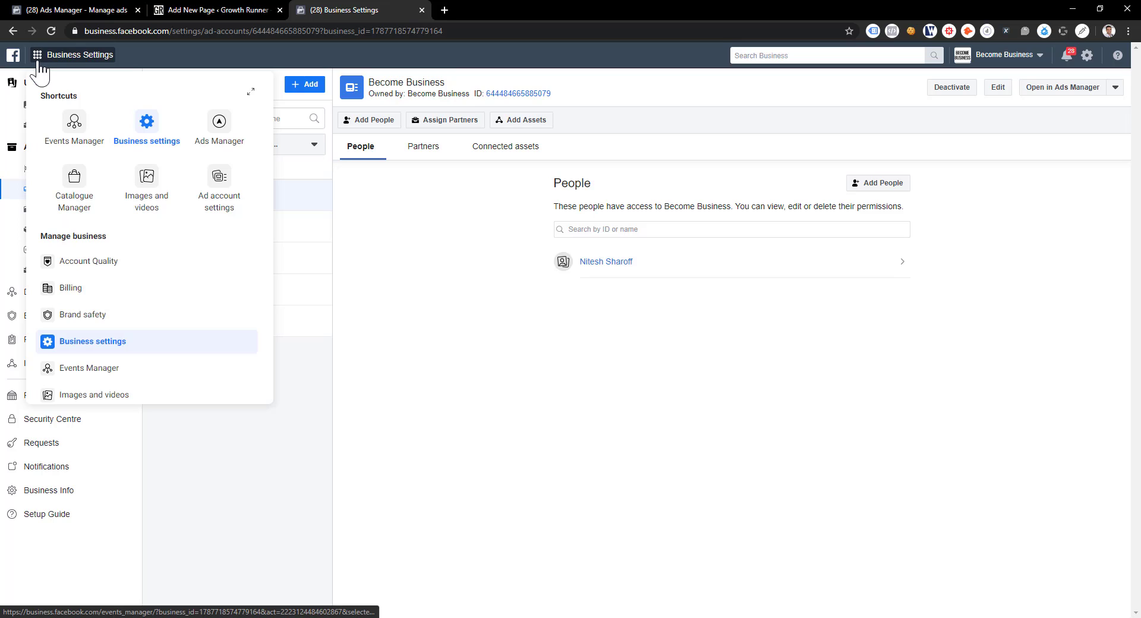
{"action": "left_click", "coordinate": [89, 369]}
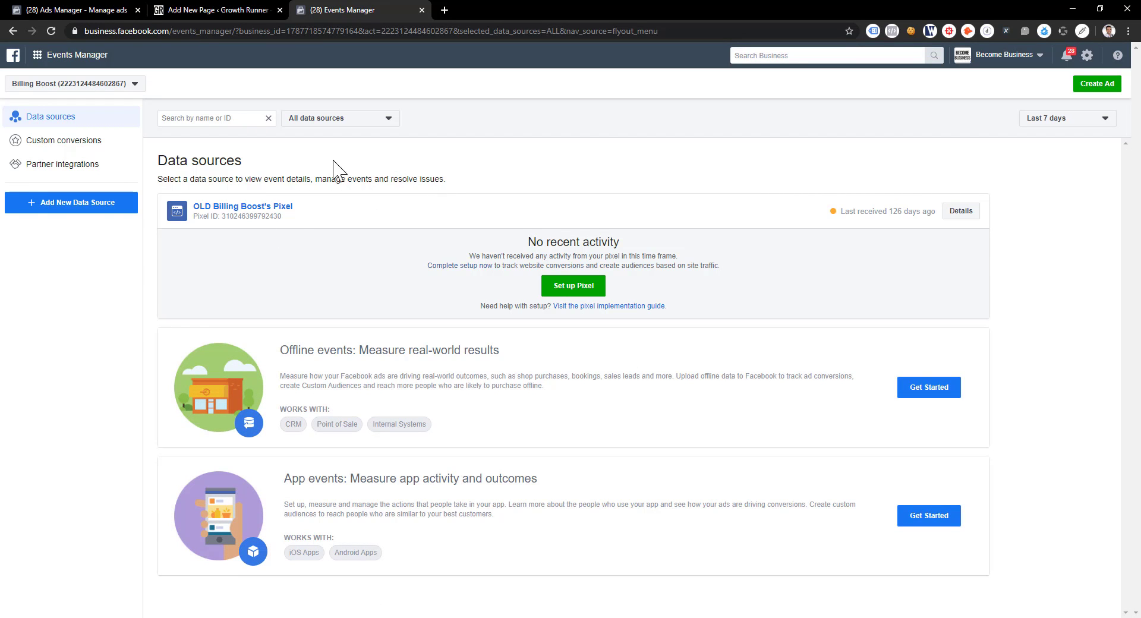
{"action": "left_click", "coordinate": [74, 89]}
{"action": "scroll", "coordinate": [55, 241], "scroll_direction": "down", "scroll_amount": 3}
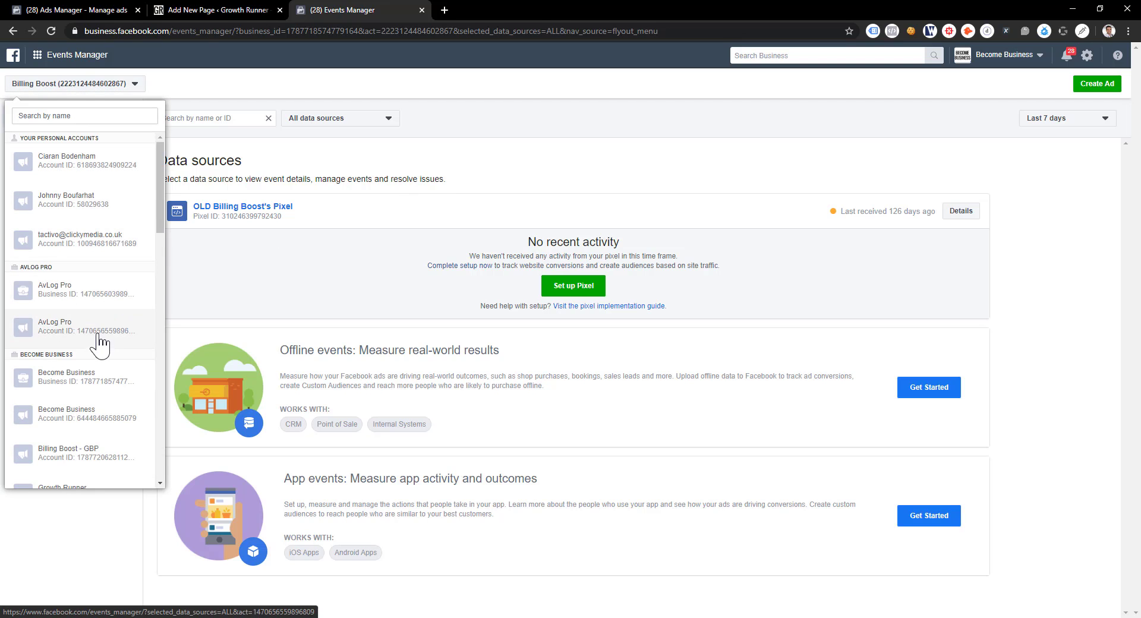
{"action": "scroll", "coordinate": [98, 359], "scroll_direction": "down", "scroll_amount": 3}
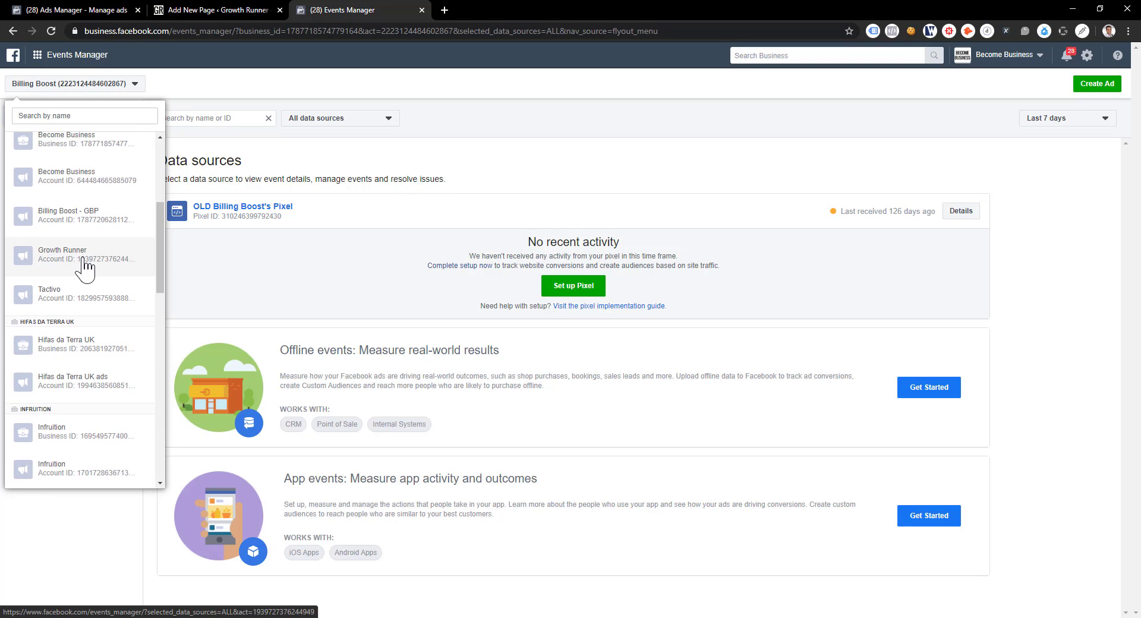
{"action": "left_click", "coordinate": [85, 266]}
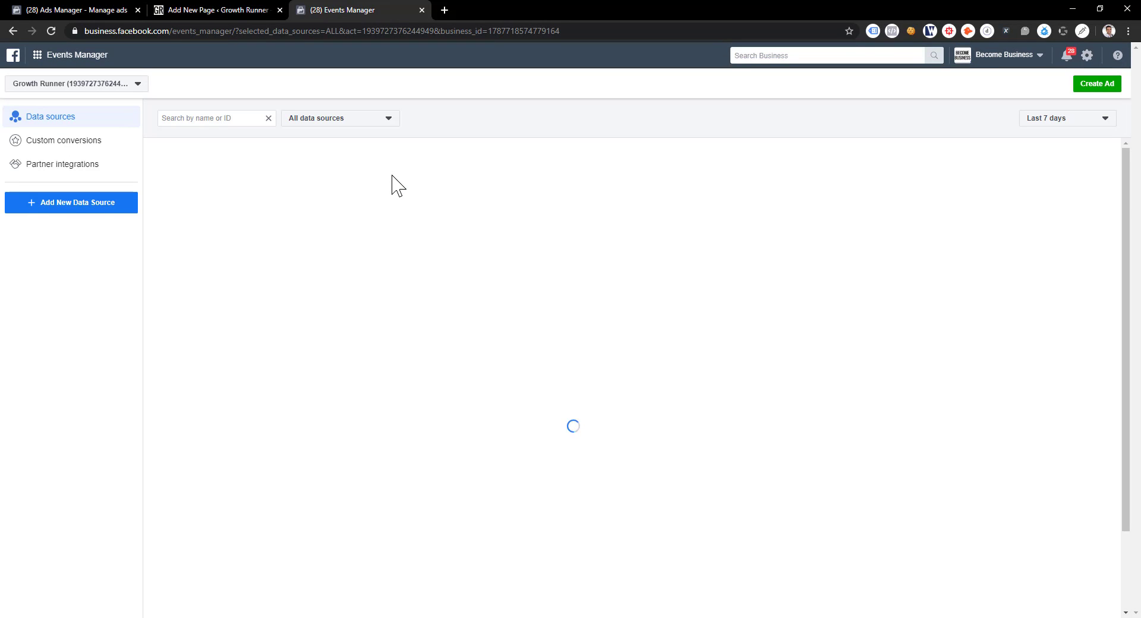
Step: Examine the setup form for adding a Facebook pixel as a new data source, and close it without creating one
{"action": "left_click", "coordinate": [96, 205]}
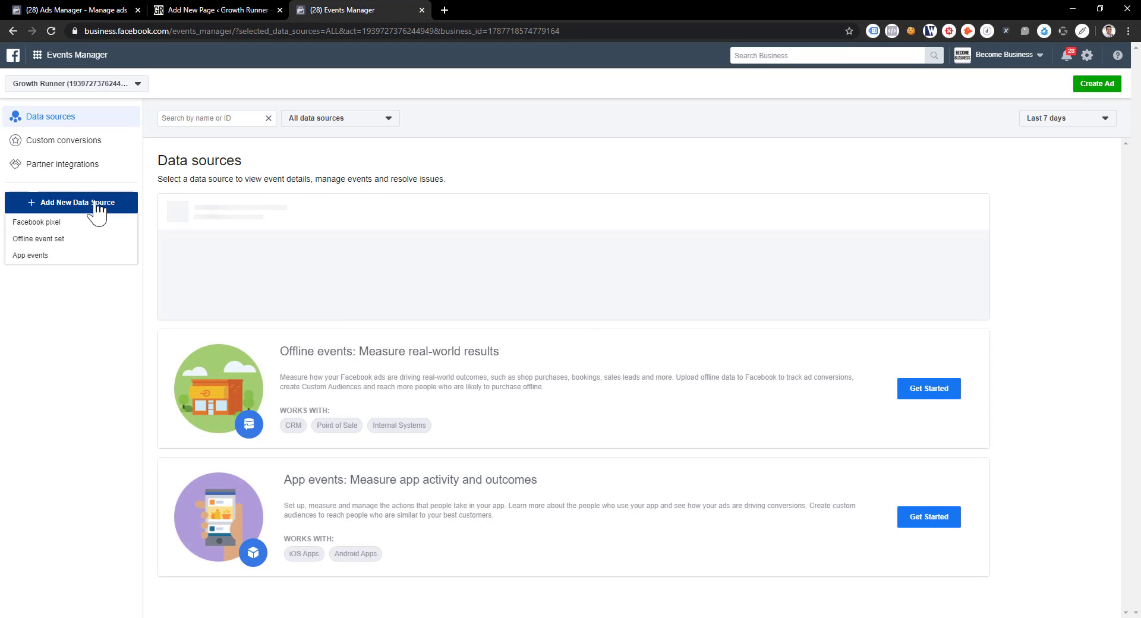
{"action": "left_click", "coordinate": [76, 224]}
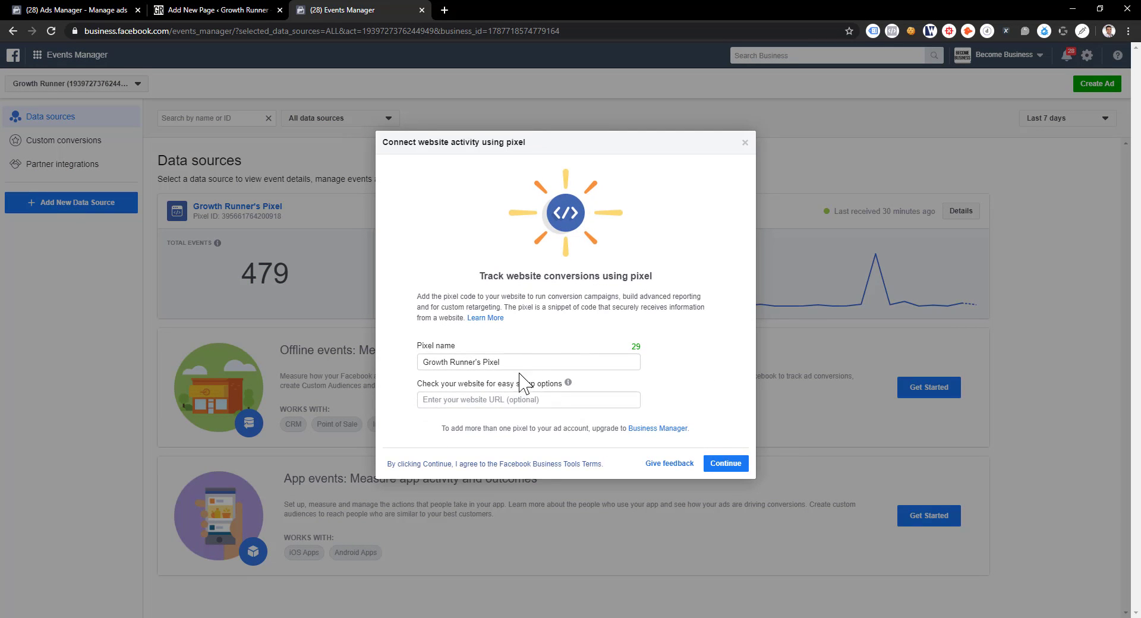
{"action": "left_click", "coordinate": [744, 143]}
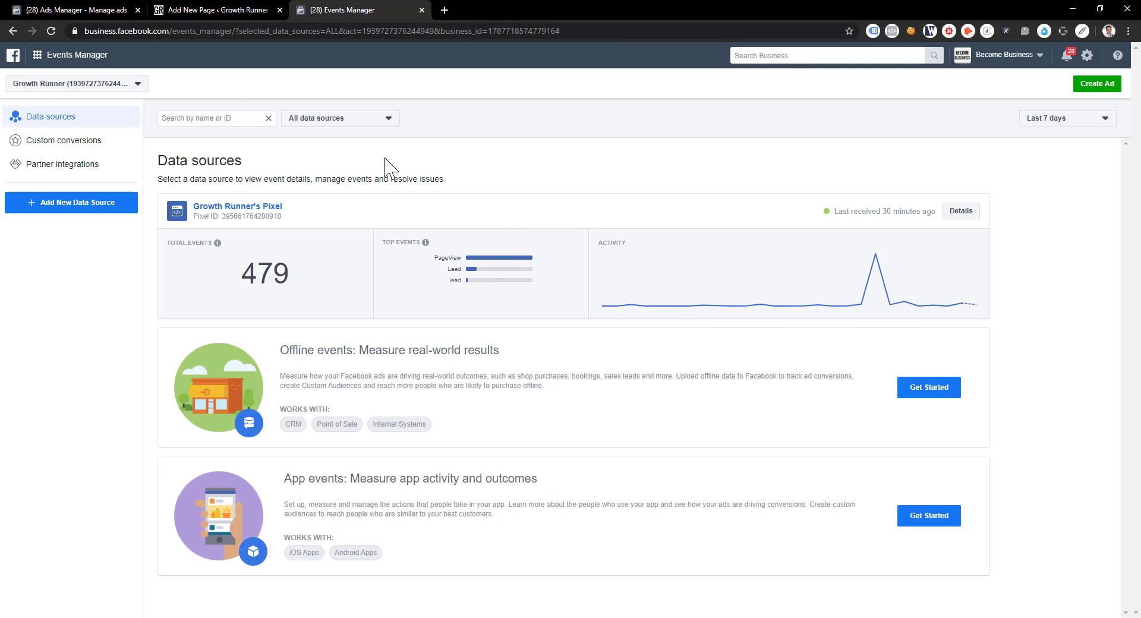
Step: In Ads Manager, create a new campaign with the Video Views objective, name it Demo Video View and continue to the ad set
{"action": "left_click", "coordinate": [43, 56]}
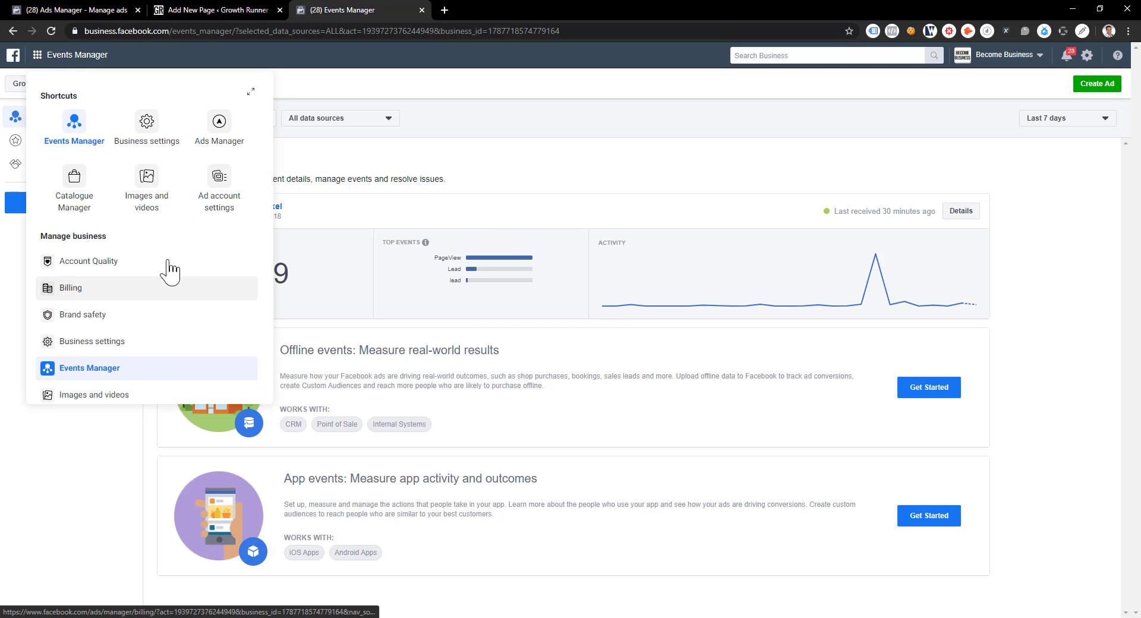
{"action": "left_click", "coordinate": [218, 131]}
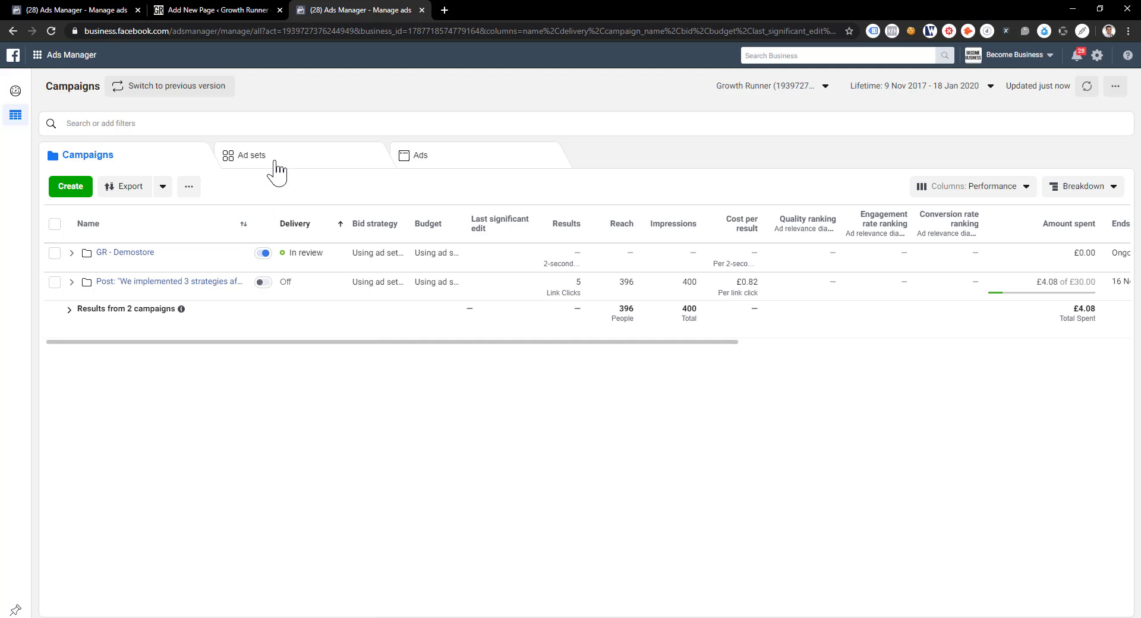
{"action": "left_click", "coordinate": [77, 189]}
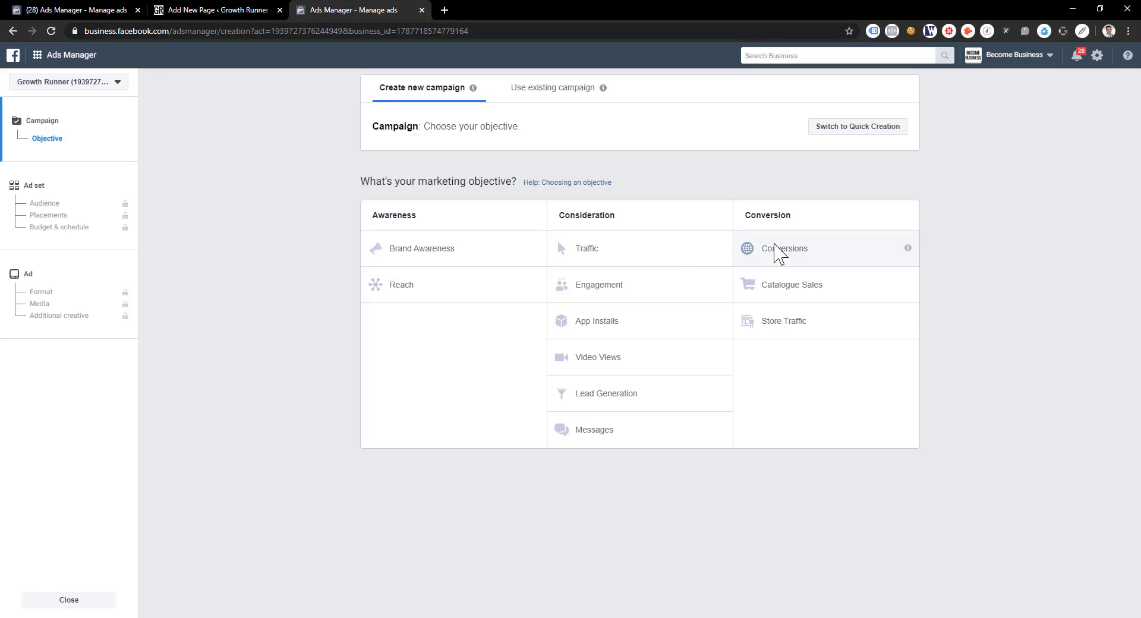
{"action": "left_click", "coordinate": [615, 358]}
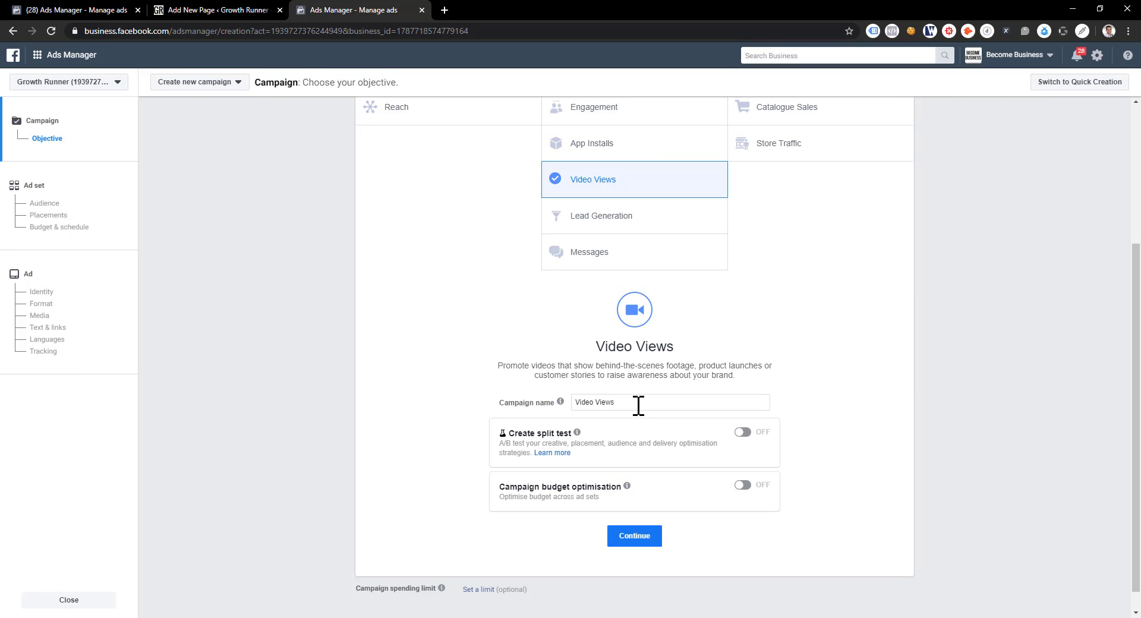
{"action": "left_click_drag", "start_coordinate": [638, 406], "coordinate": [574, 403]}
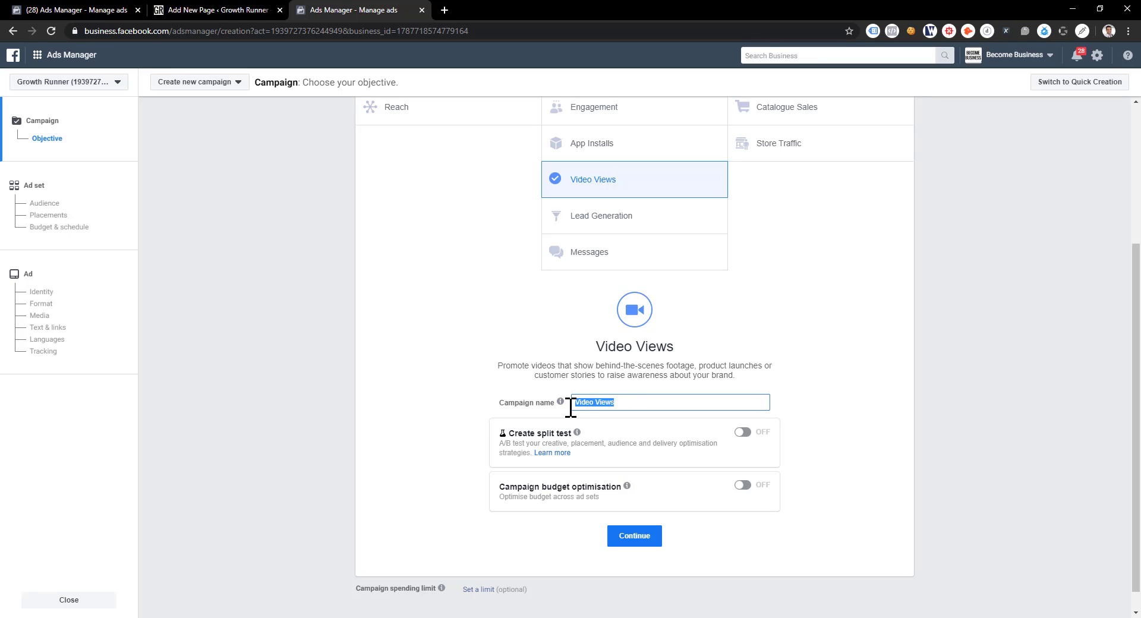
{"action": "type", "text": "Demo Video View"}
{"action": "left_click", "coordinate": [630, 538]}
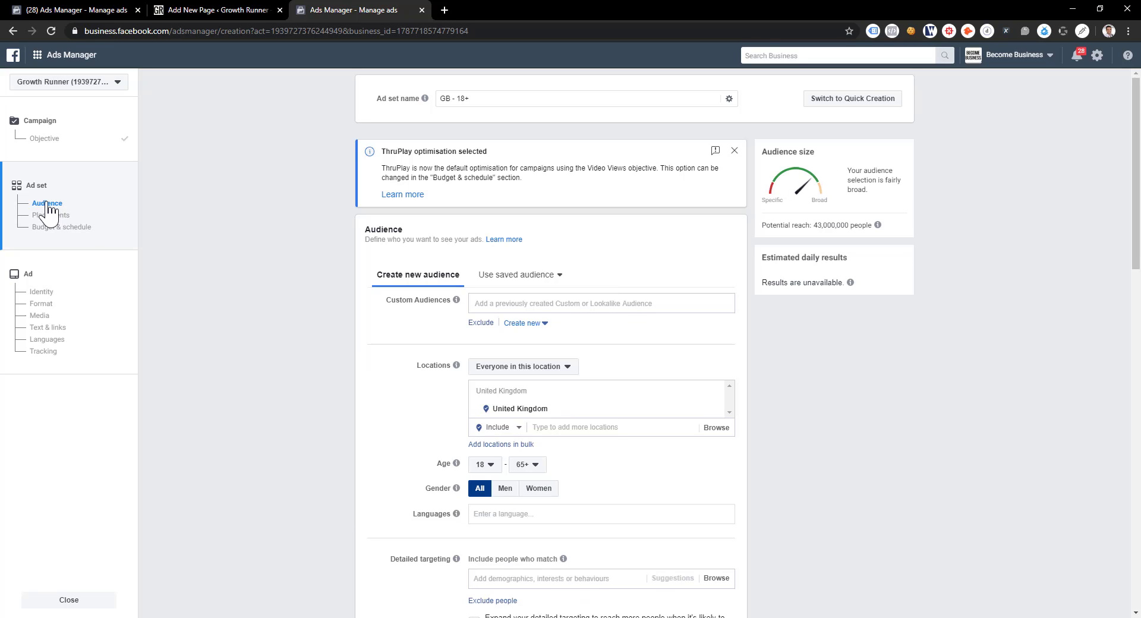
{"action": "left_click", "coordinate": [534, 326]}
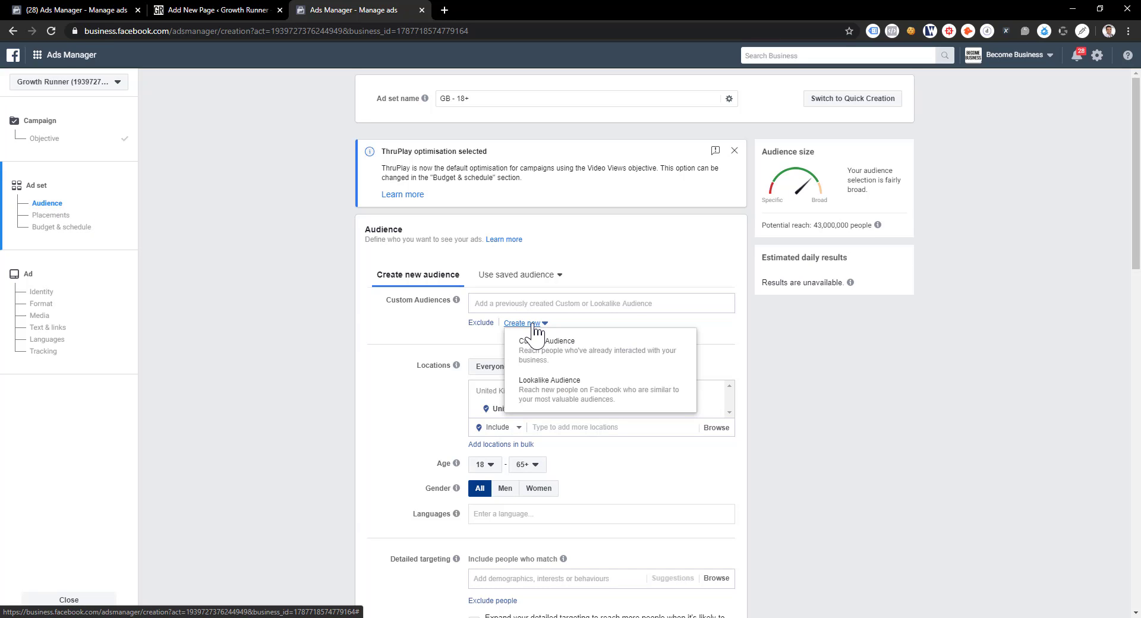
{"action": "left_click", "coordinate": [540, 361]}
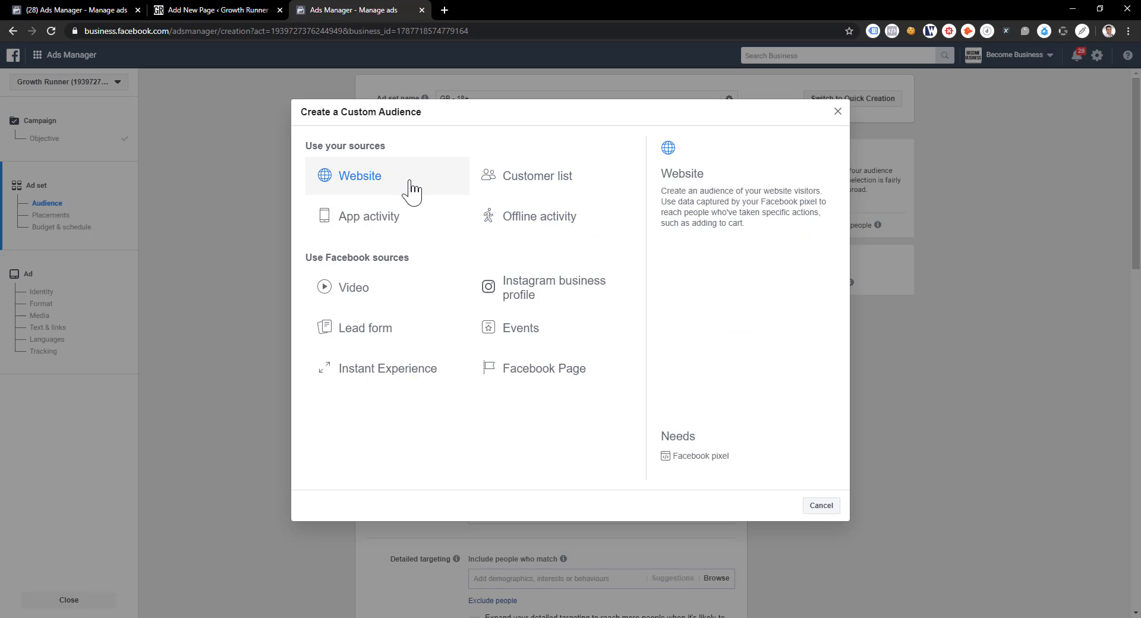
{"action": "left_click", "coordinate": [378, 190]}
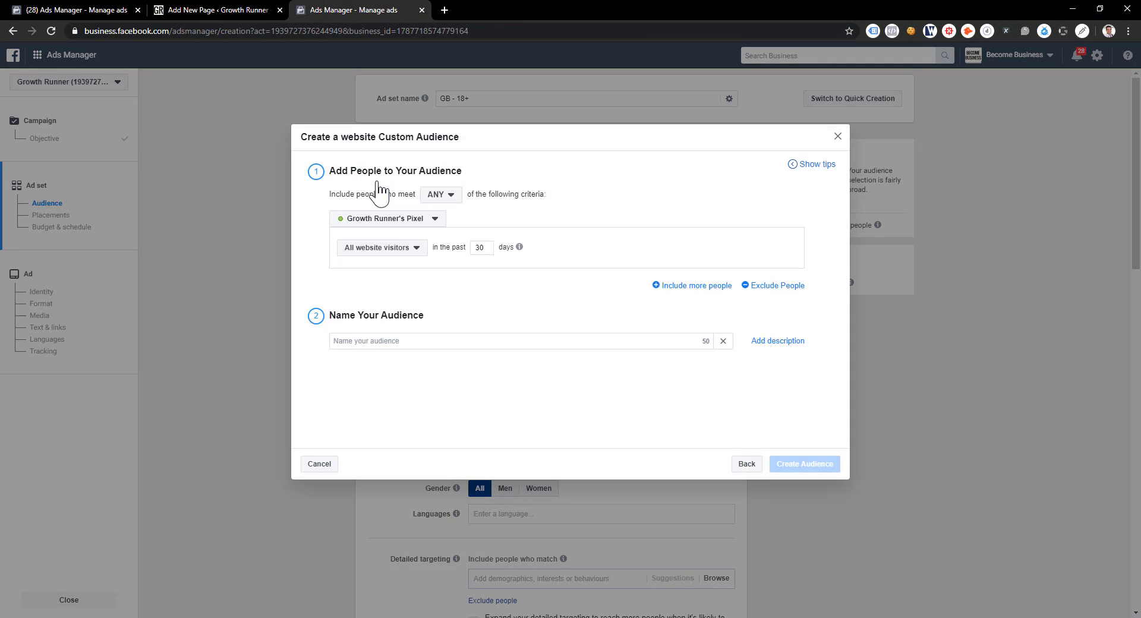
{"action": "left_click", "coordinate": [397, 221]}
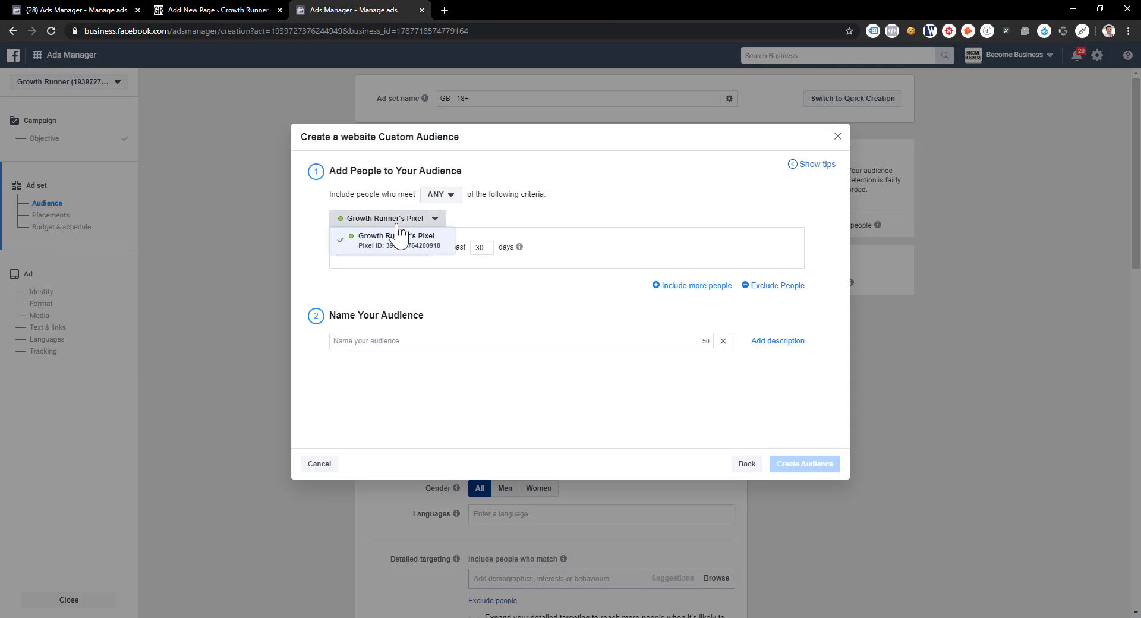
{"action": "left_click", "coordinate": [397, 222]}
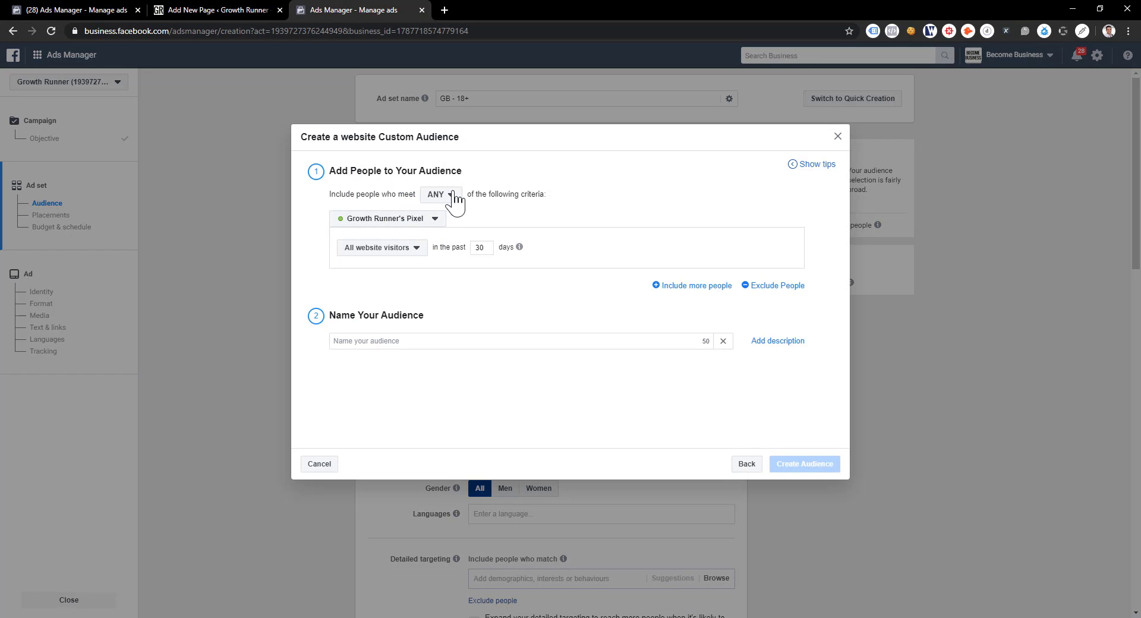
{"action": "left_click", "coordinate": [400, 259]}
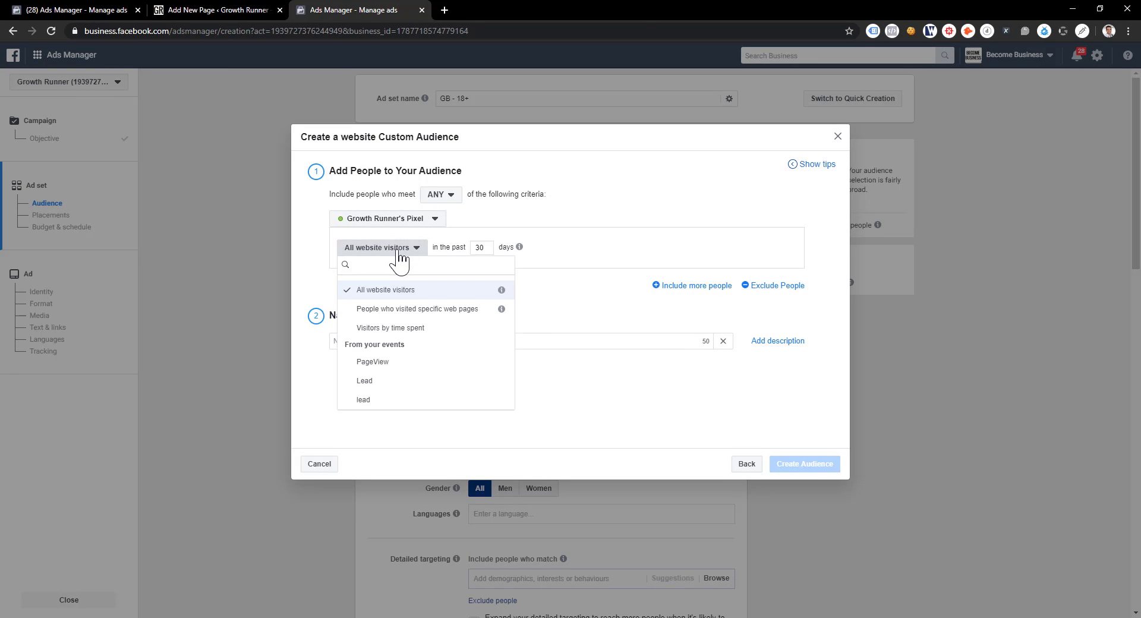
{"action": "left_click", "coordinate": [403, 309]}
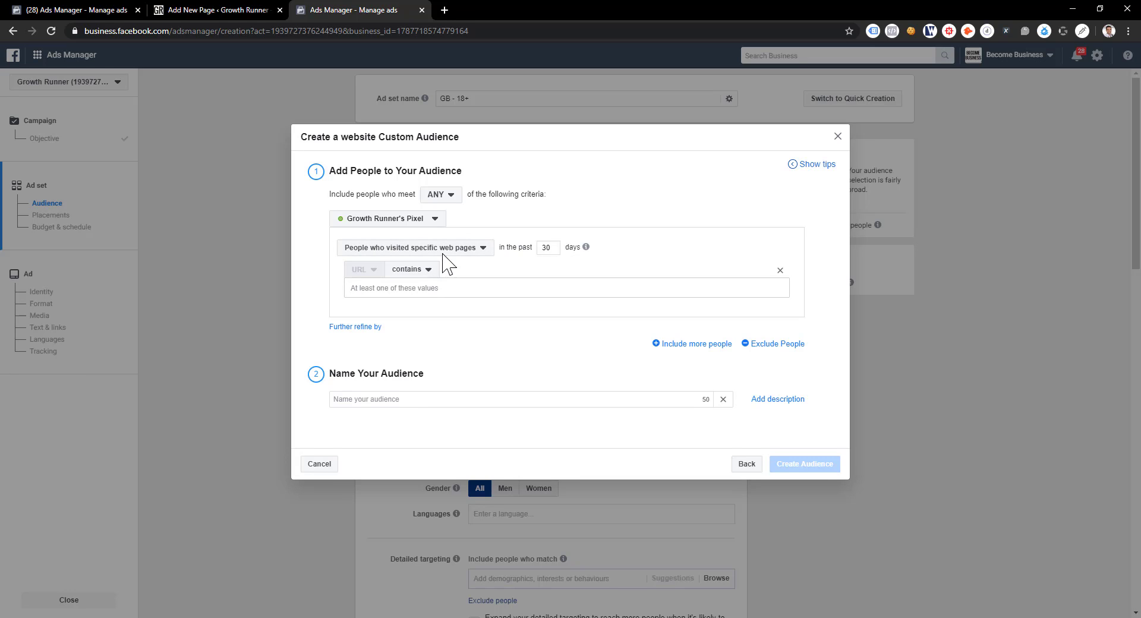
Step: Limit the included visitors to the past 7 days and to URLs containing demostore.growthrunner.com
{"action": "double_click", "coordinate": [542, 247]}
{"action": "type", "text": "7"}
{"action": "left_click", "coordinate": [509, 290]}
{"action": "type", "text": "demostore.growthrunner.com"}
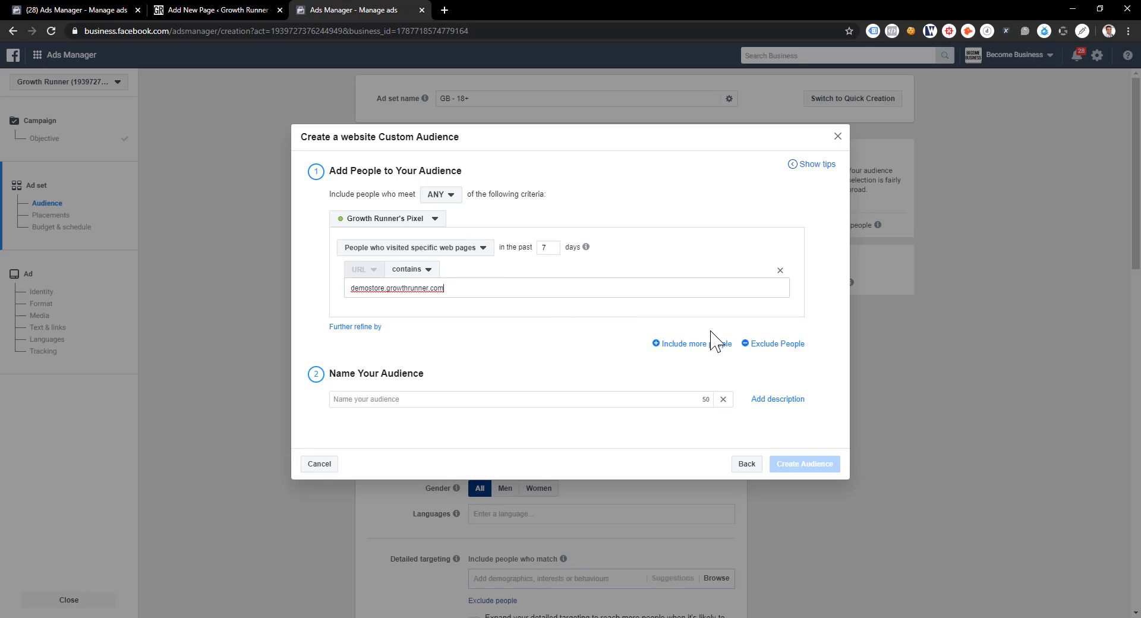
{"action": "left_click", "coordinate": [761, 345]}
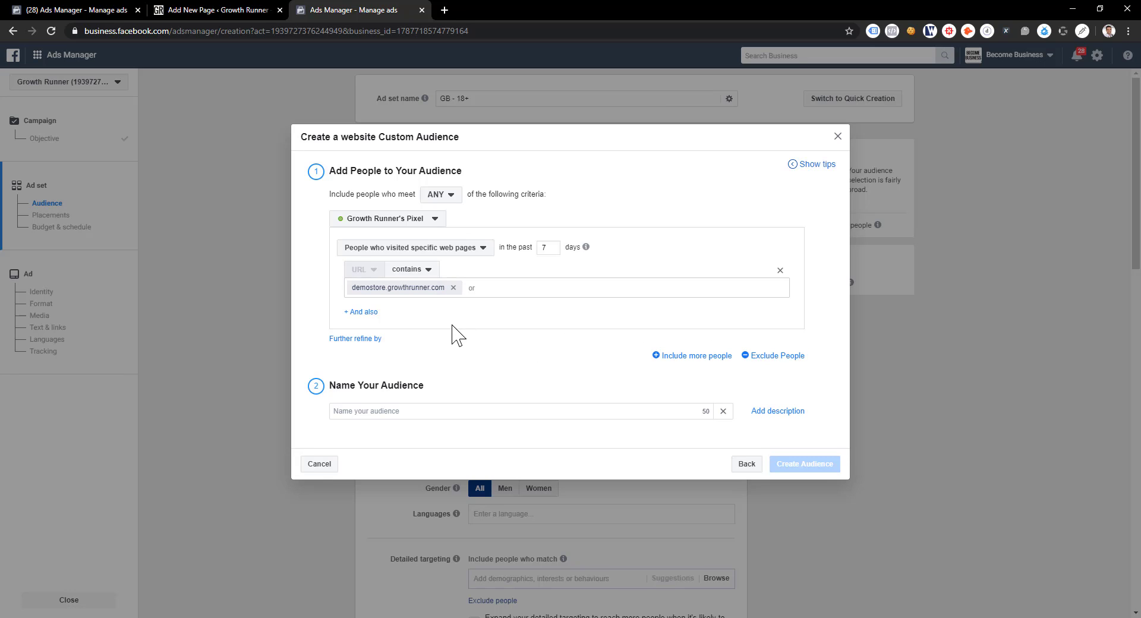
Step: Add an exclusion for people who visited specific web pages whose URL contains growthrunner.com/learn
{"action": "left_click", "coordinate": [753, 357]}
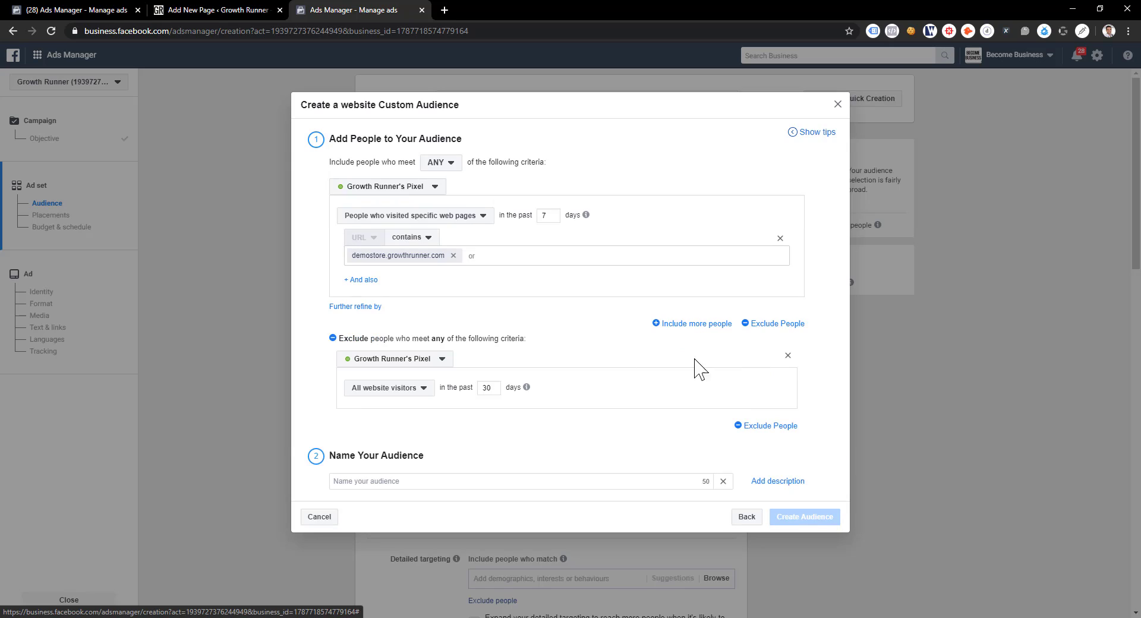
{"action": "left_click", "coordinate": [408, 392]}
{"action": "left_click", "coordinate": [408, 450]}
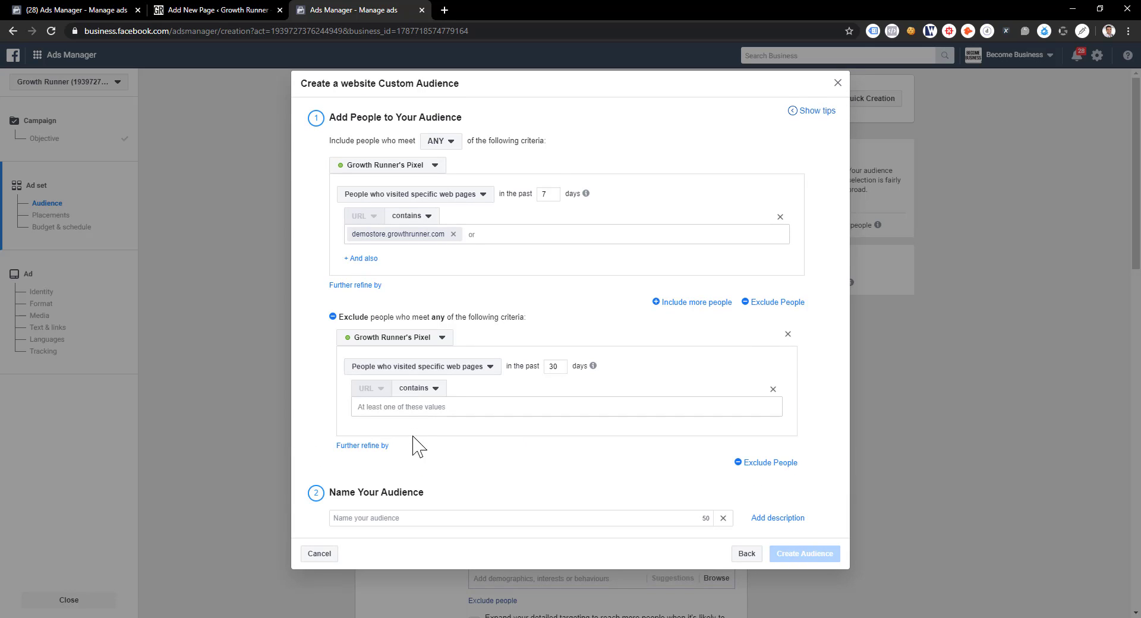
{"action": "type", "text": "growthruner"}
{"action": "key", "text": "BackSpace"}
{"action": "type", "text": "ner.com"}
{"action": "key", "text": "Return"}
{"action": "key", "text": "BackSpace"}
{"action": "type", "text": "growthrunner.com/learn"}
{"action": "left_click", "coordinate": [478, 280]}
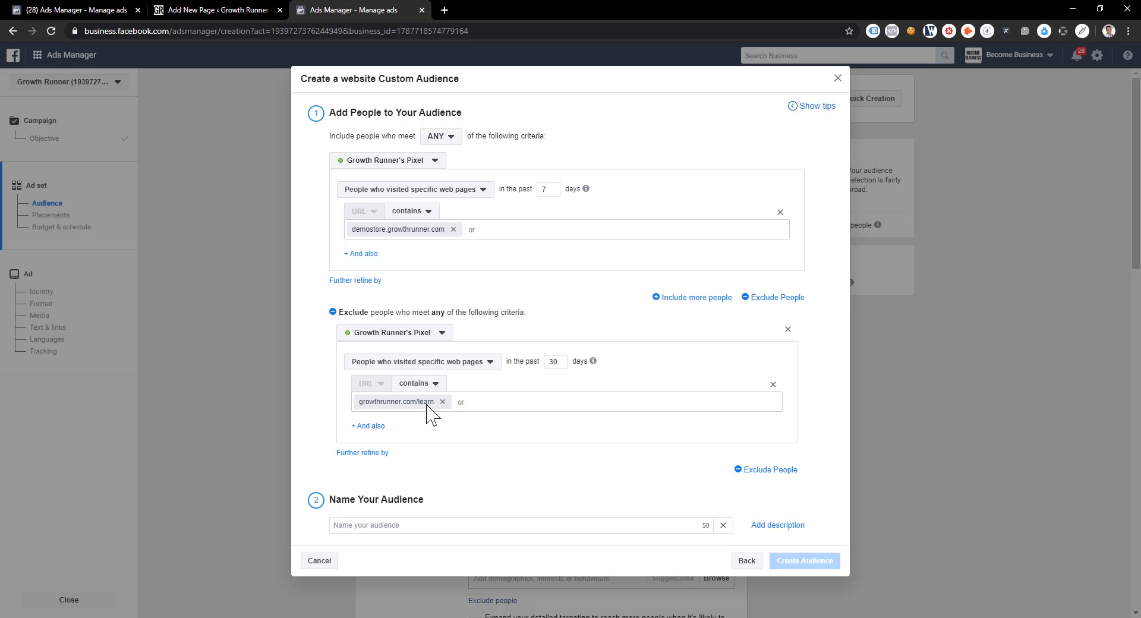
Step: Name the audience Demo video audience, create it and return to the ad set
{"action": "left_click", "coordinate": [437, 524]}
{"action": "type", "text": "Demo"}
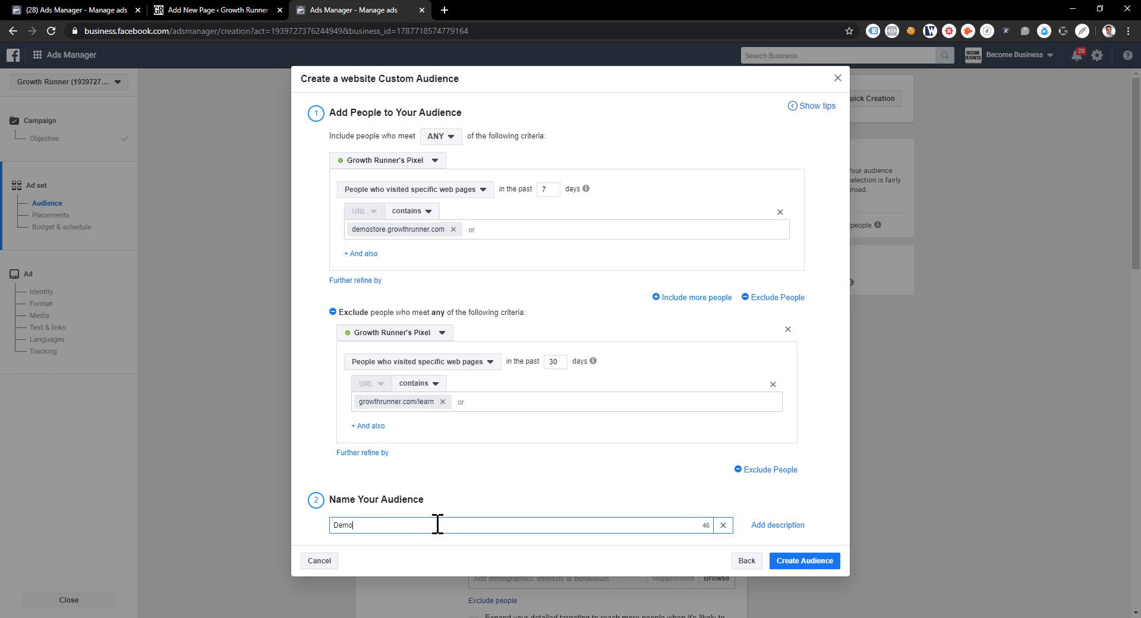
{"action": "type", "text": " video audience"}
{"action": "left_click", "coordinate": [789, 563]}
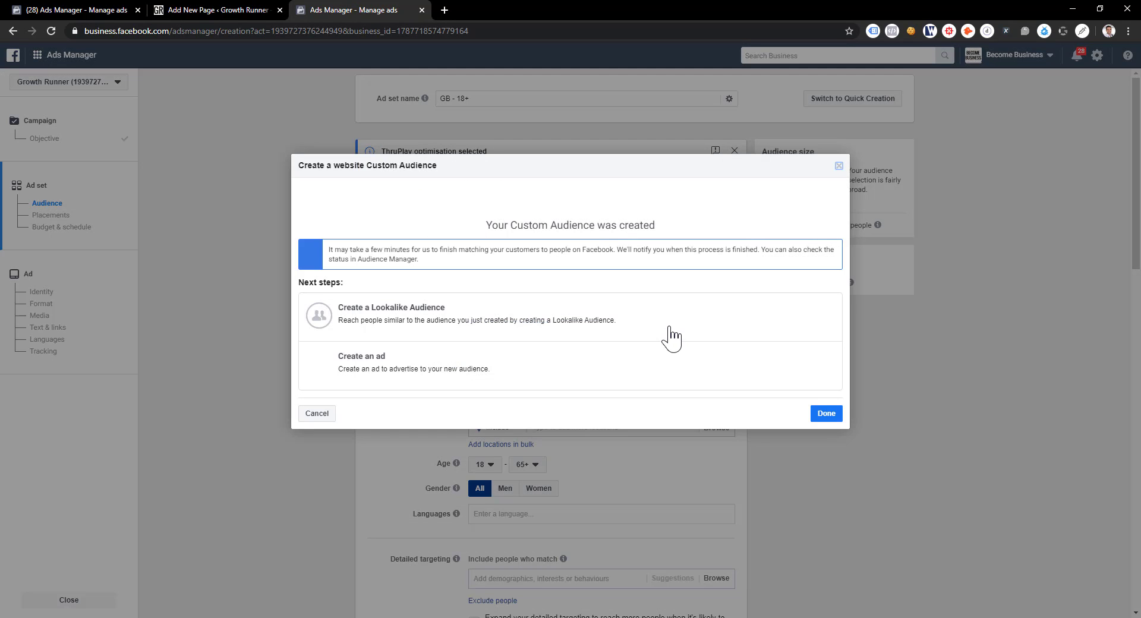
{"action": "left_click", "coordinate": [826, 414]}
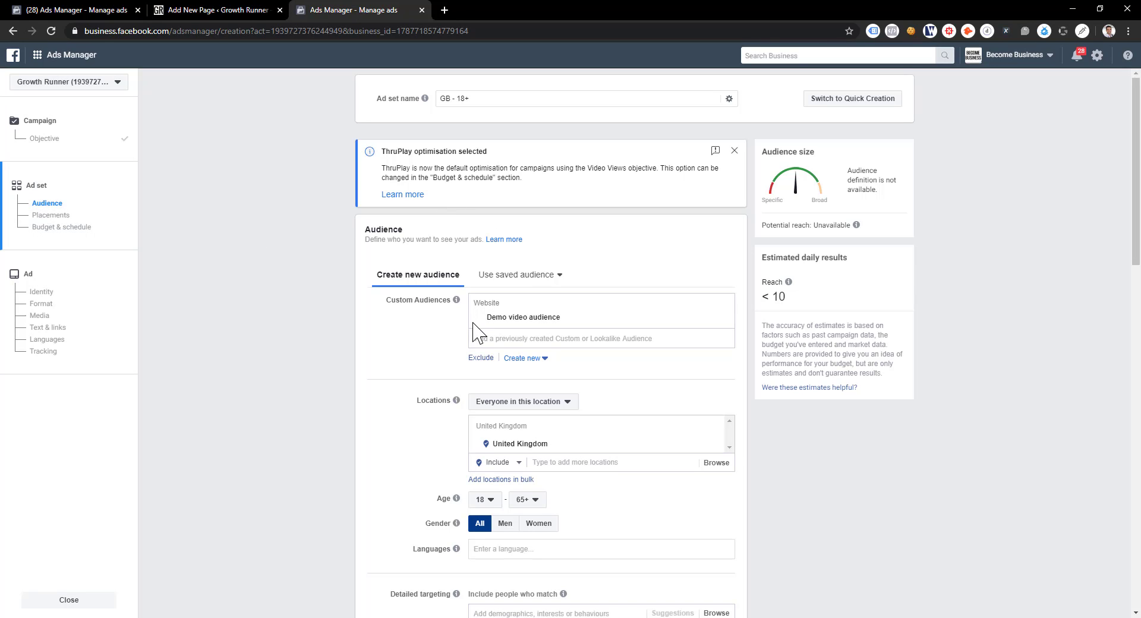
Step: Remove United Kingdom from the ad set's targeted locations
{"action": "mouse_move", "coordinate": [447, 404]}
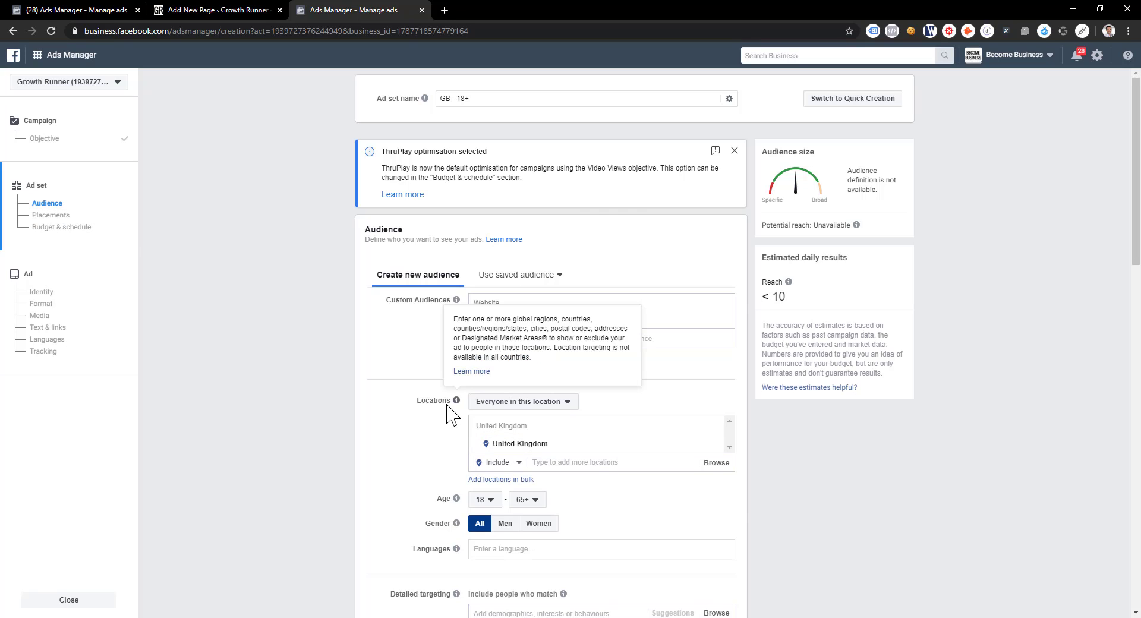
{"action": "mouse_move", "coordinate": [683, 439]}
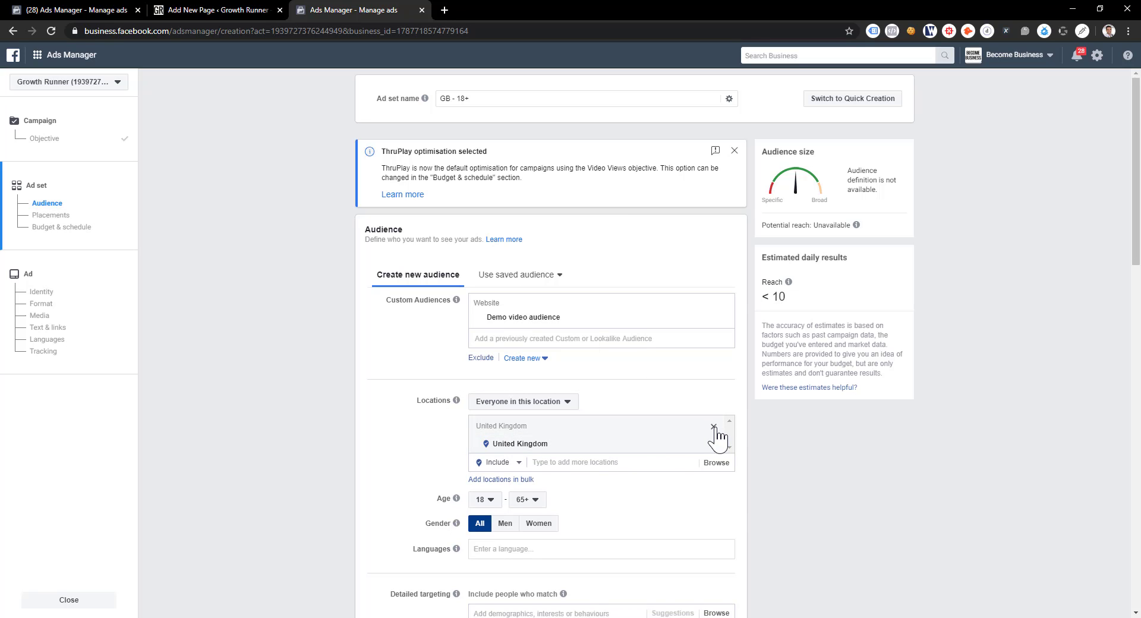
{"action": "left_click", "coordinate": [714, 427]}
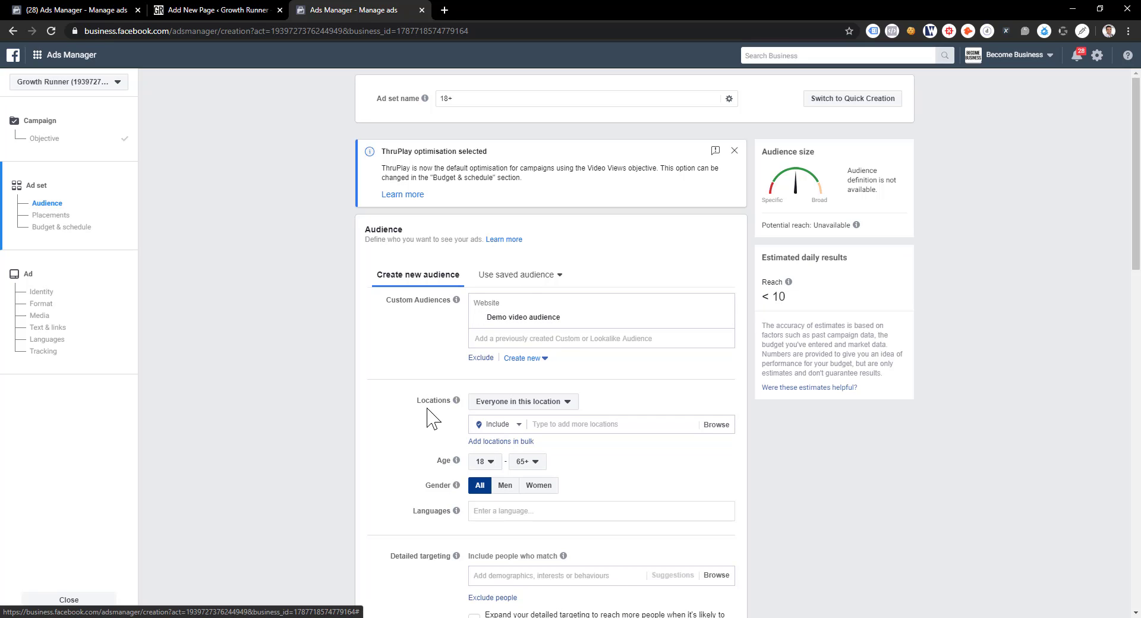
Step: Switch the ad set from automatic to manually edited placements and deselect the Audience Network platform
{"action": "scroll", "coordinate": [416, 425], "scroll_direction": "down", "scroll_amount": 2}
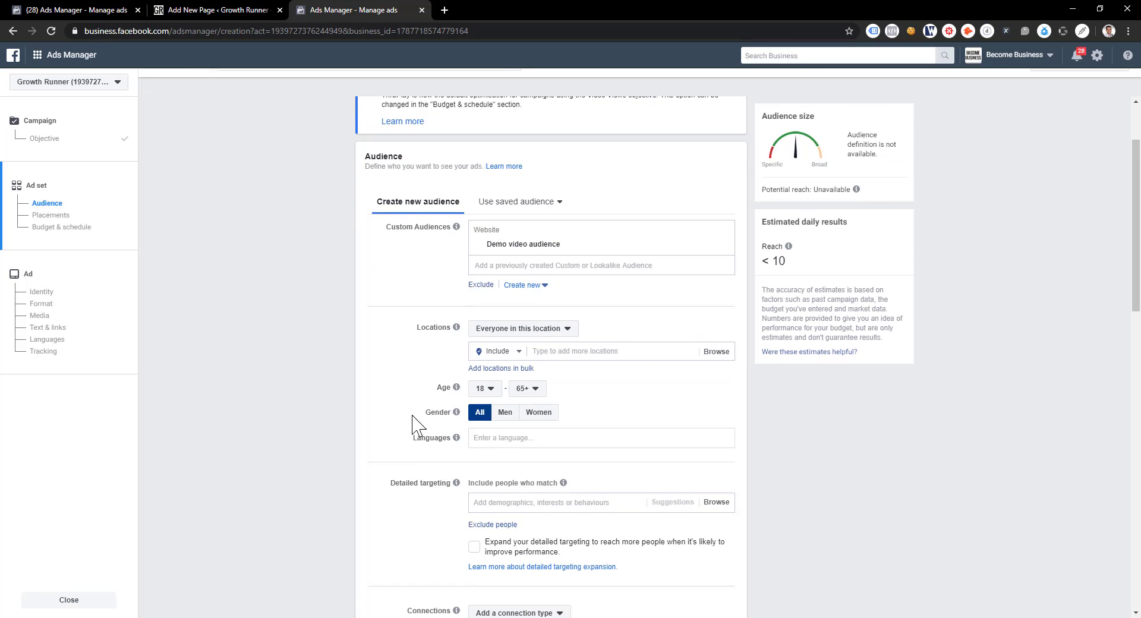
{"action": "scroll", "coordinate": [418, 425], "scroll_direction": "down", "scroll_amount": 2}
{"action": "scroll", "coordinate": [416, 416], "scroll_direction": "down", "scroll_amount": 3}
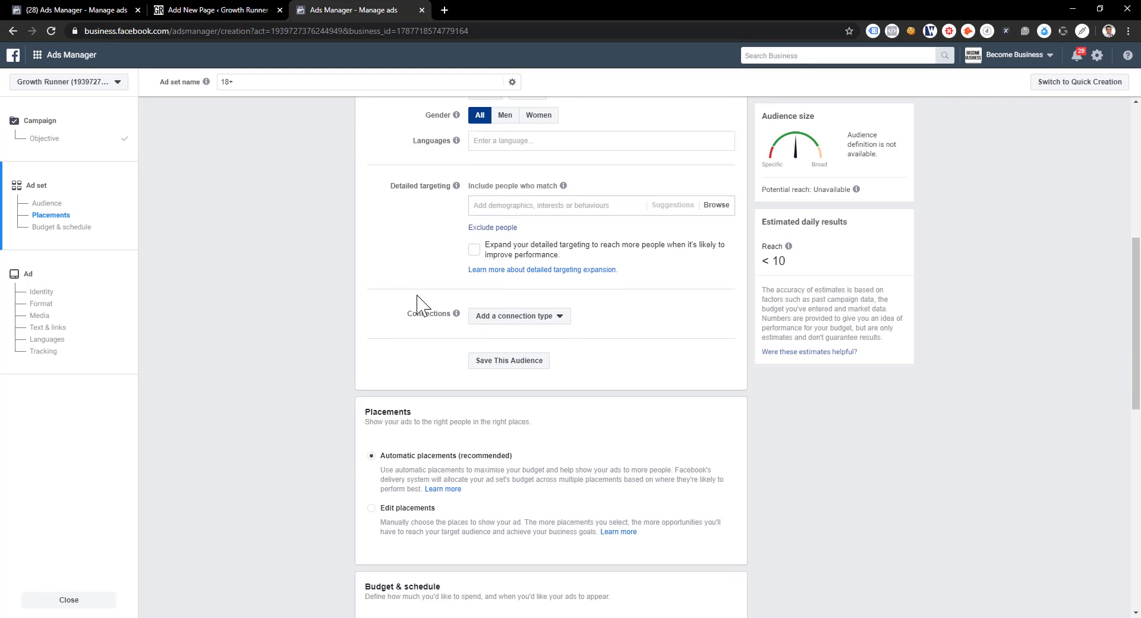
{"action": "scroll", "coordinate": [380, 315], "scroll_direction": "down", "scroll_amount": 3}
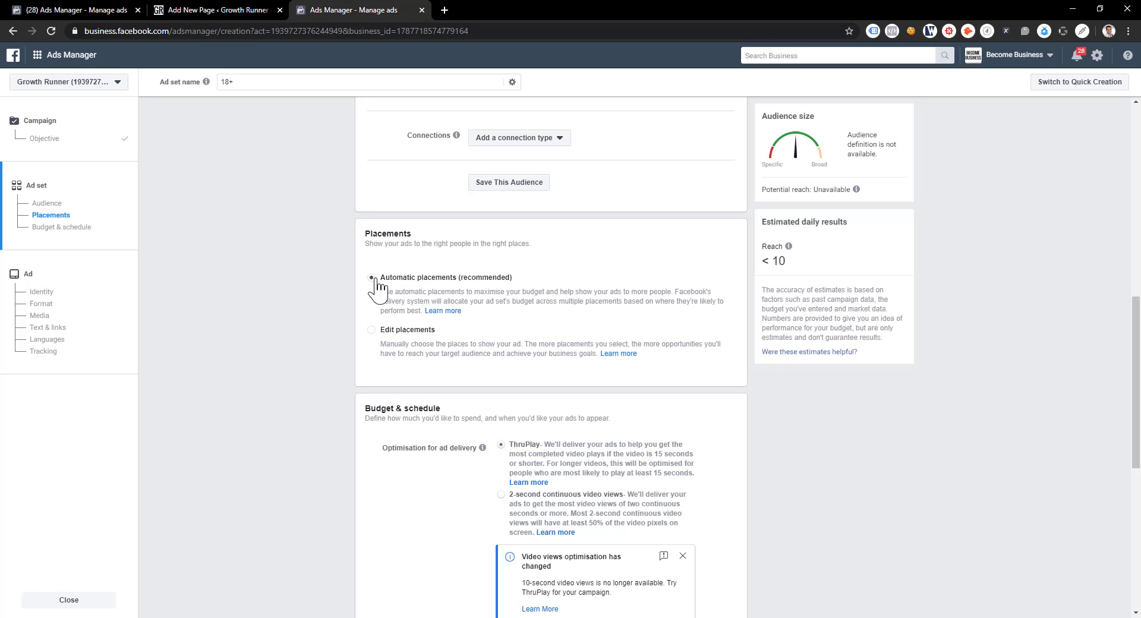
{"action": "left_click", "coordinate": [371, 331]}
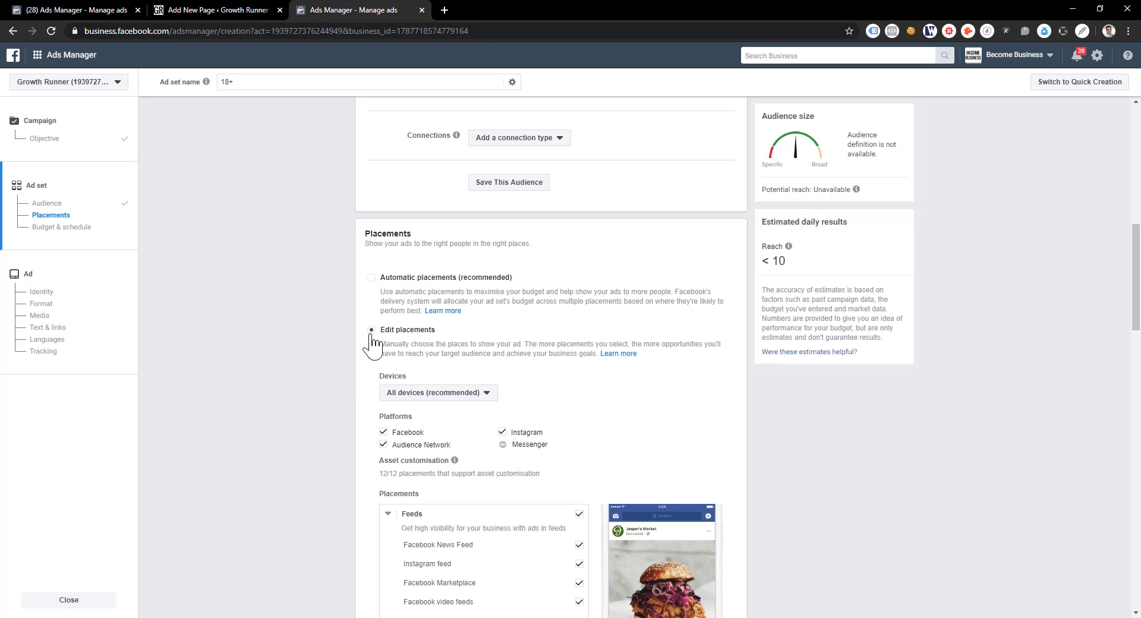
{"action": "scroll", "coordinate": [564, 343], "scroll_direction": "down", "scroll_amount": 3}
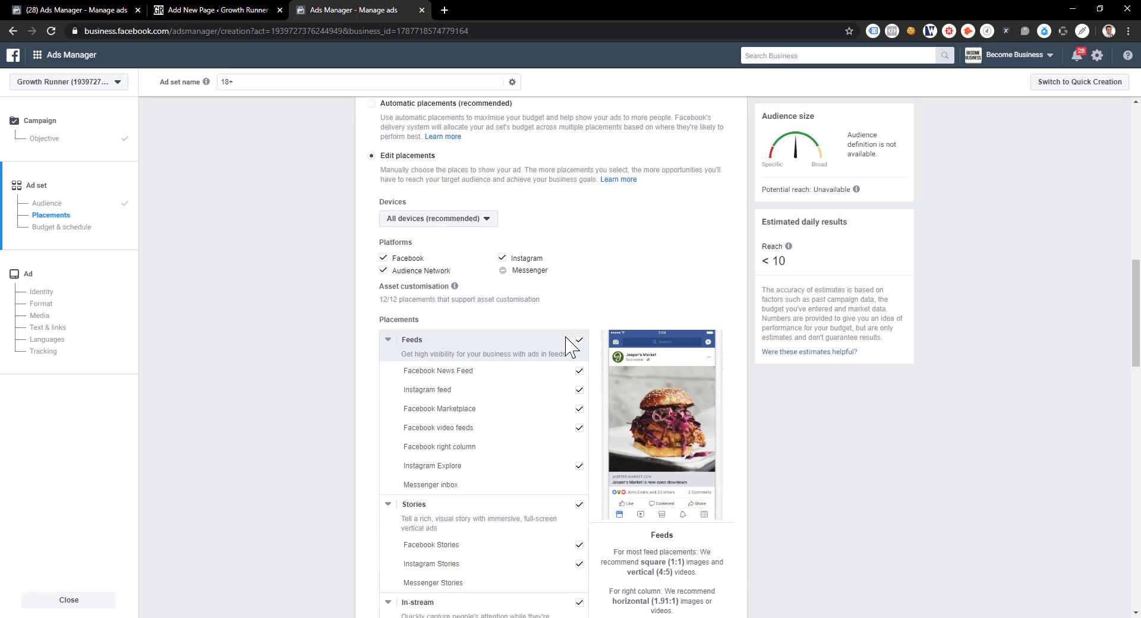
{"action": "left_click", "coordinate": [384, 267]}
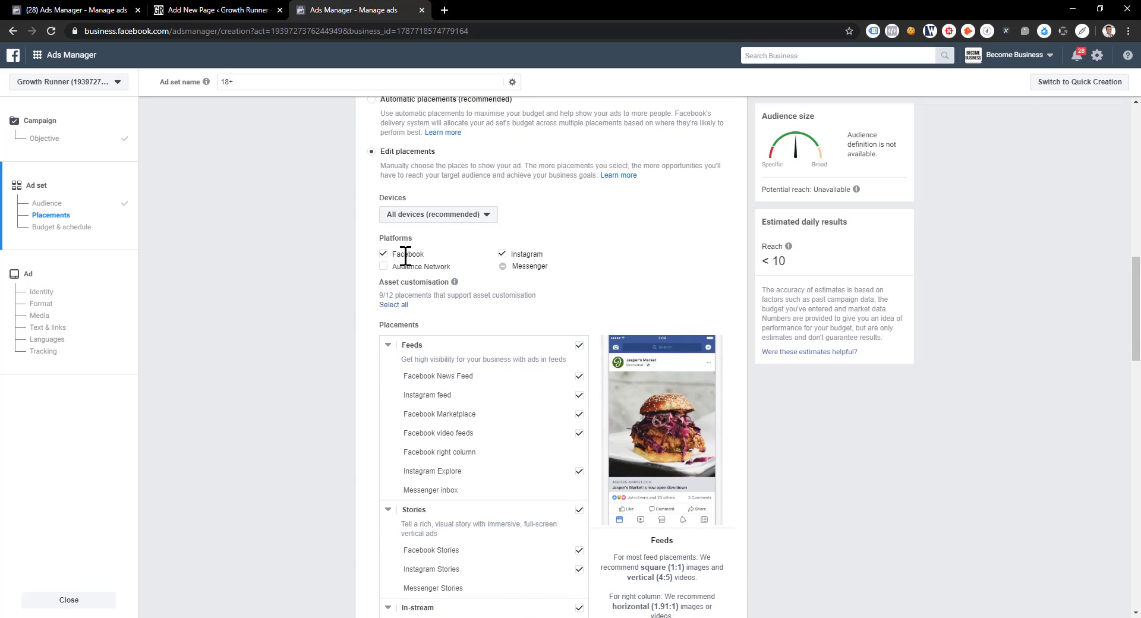
Step: Deselect the In-article placements and check the remaining placement and mobile device options
{"action": "scroll", "coordinate": [565, 331], "scroll_direction": "down", "scroll_amount": 3}
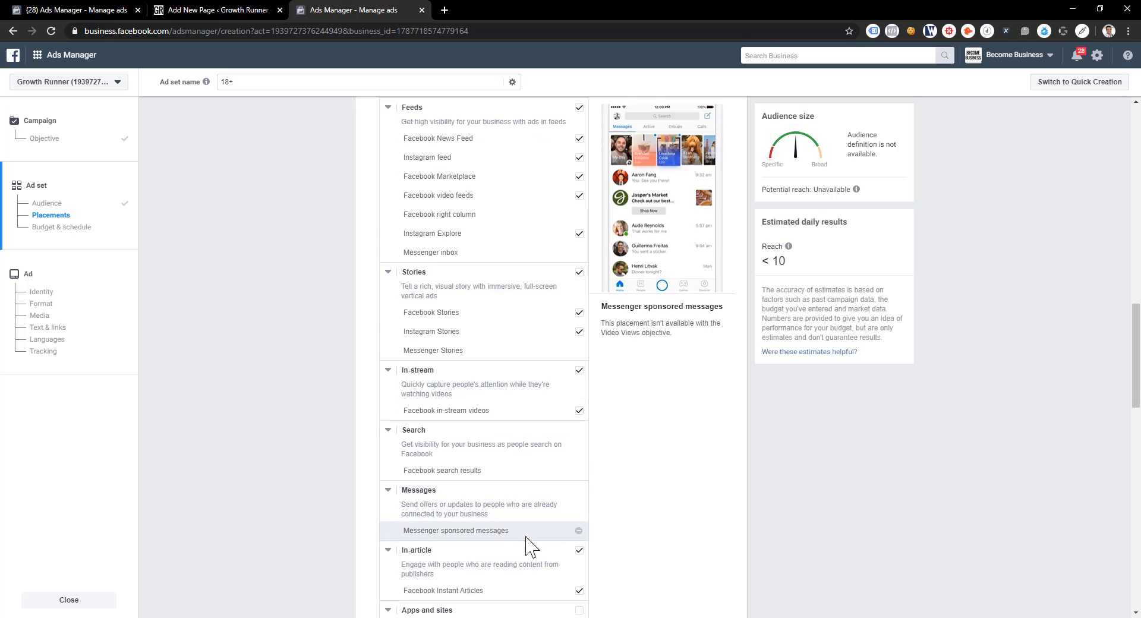
{"action": "scroll", "coordinate": [508, 505], "scroll_direction": "down", "scroll_amount": 1}
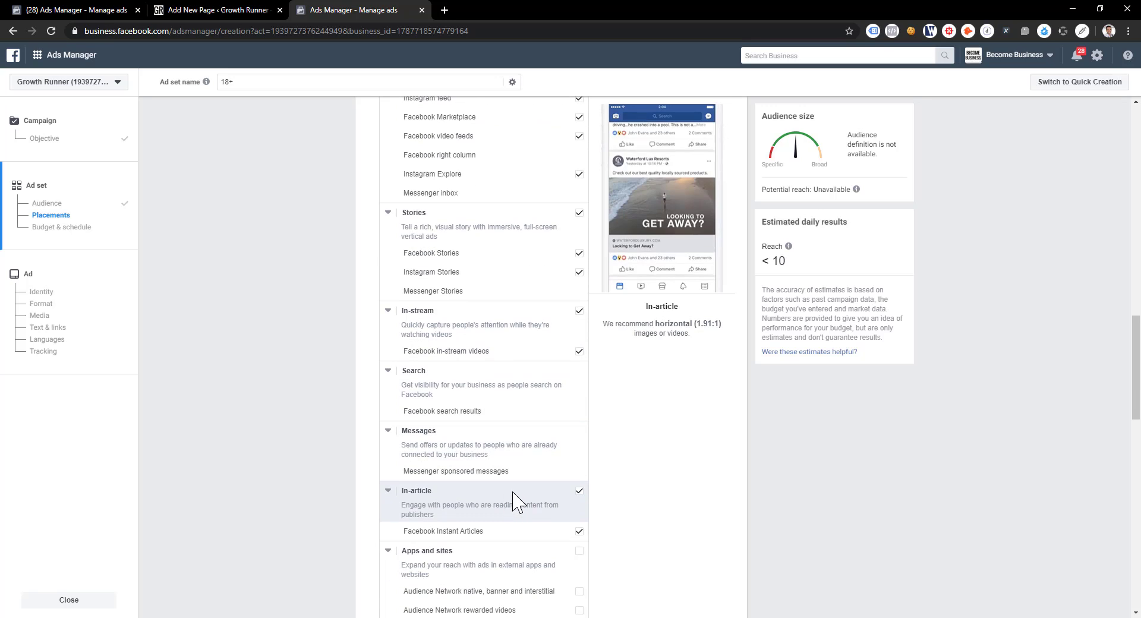
{"action": "left_click", "coordinate": [580, 491]}
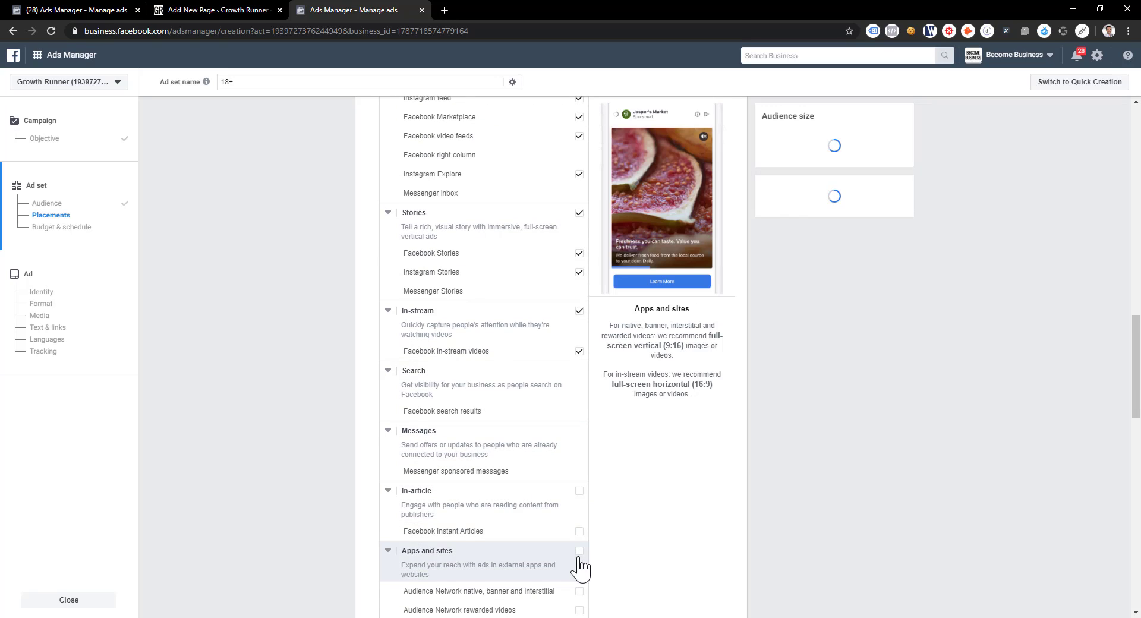
{"action": "scroll", "coordinate": [574, 523], "scroll_direction": "down", "scroll_amount": 2}
{"action": "scroll", "coordinate": [510, 423], "scroll_direction": "up", "scroll_amount": 4}
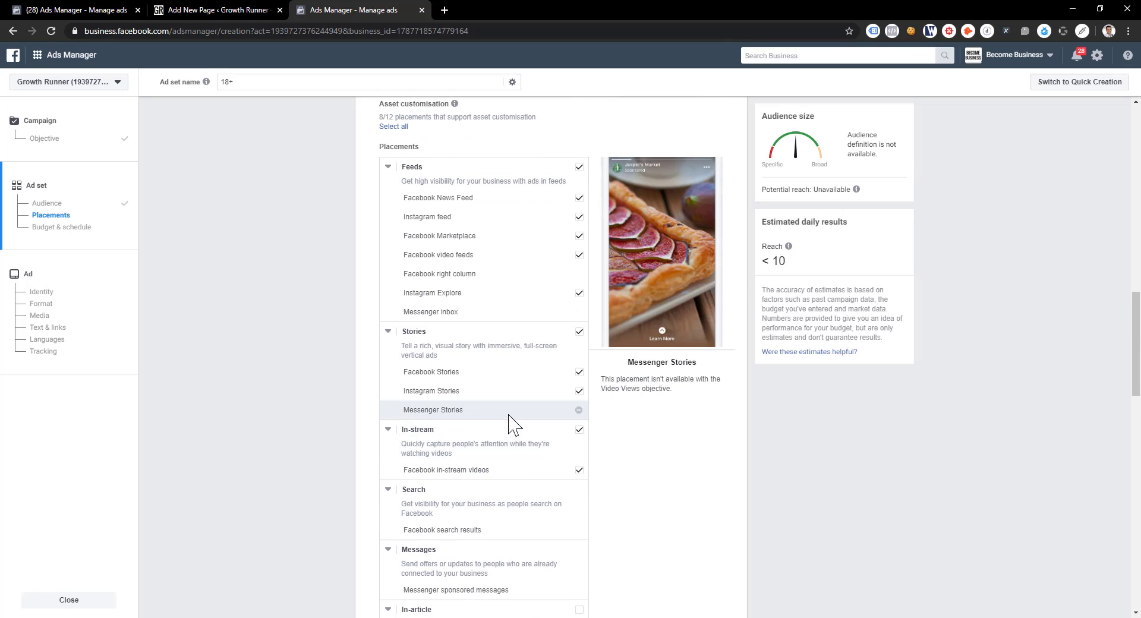
{"action": "scroll", "coordinate": [498, 254], "scroll_direction": "up", "scroll_amount": 1}
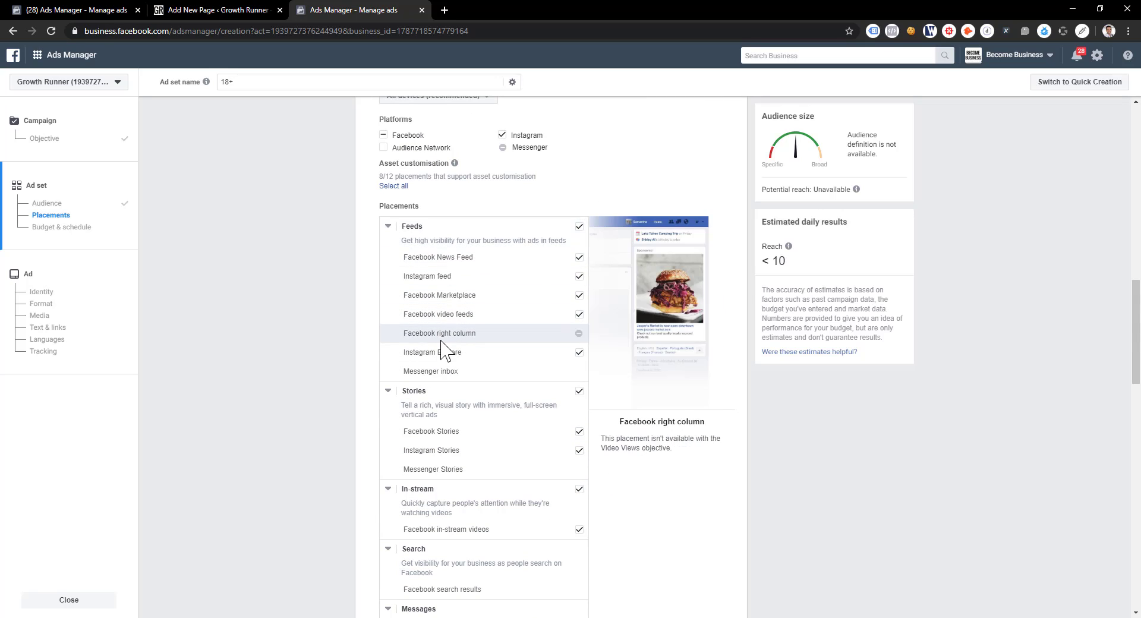
{"action": "scroll", "coordinate": [369, 338], "scroll_direction": "down", "scroll_amount": 10}
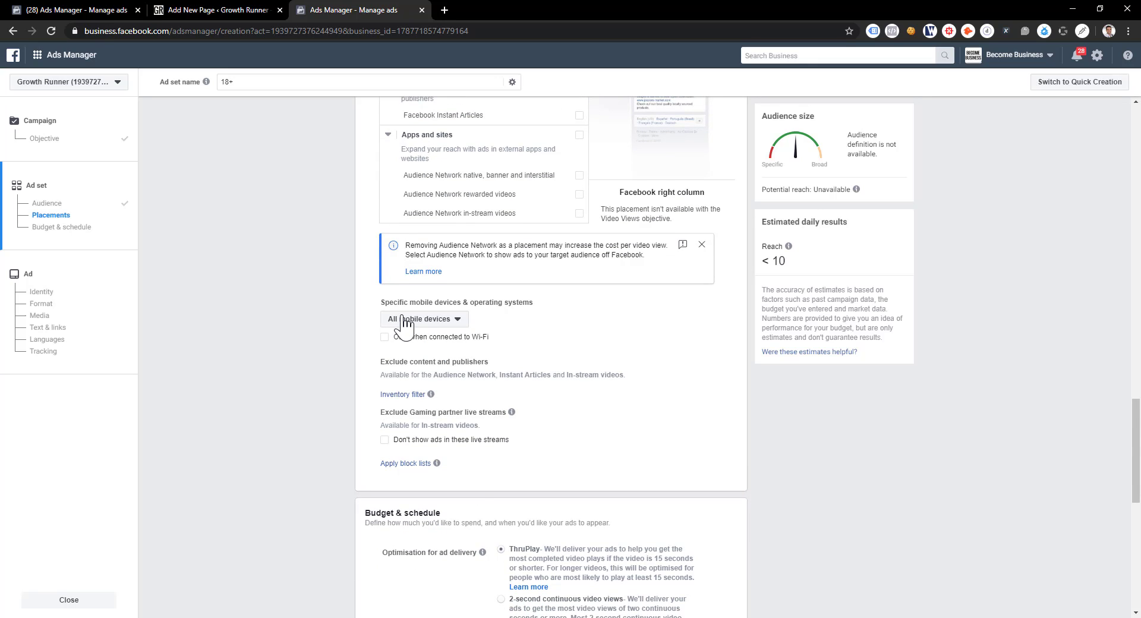
{"action": "scroll", "coordinate": [479, 332], "scroll_direction": "down", "scroll_amount": 4}
{"action": "scroll", "coordinate": [456, 238], "scroll_direction": "up", "scroll_amount": 1}
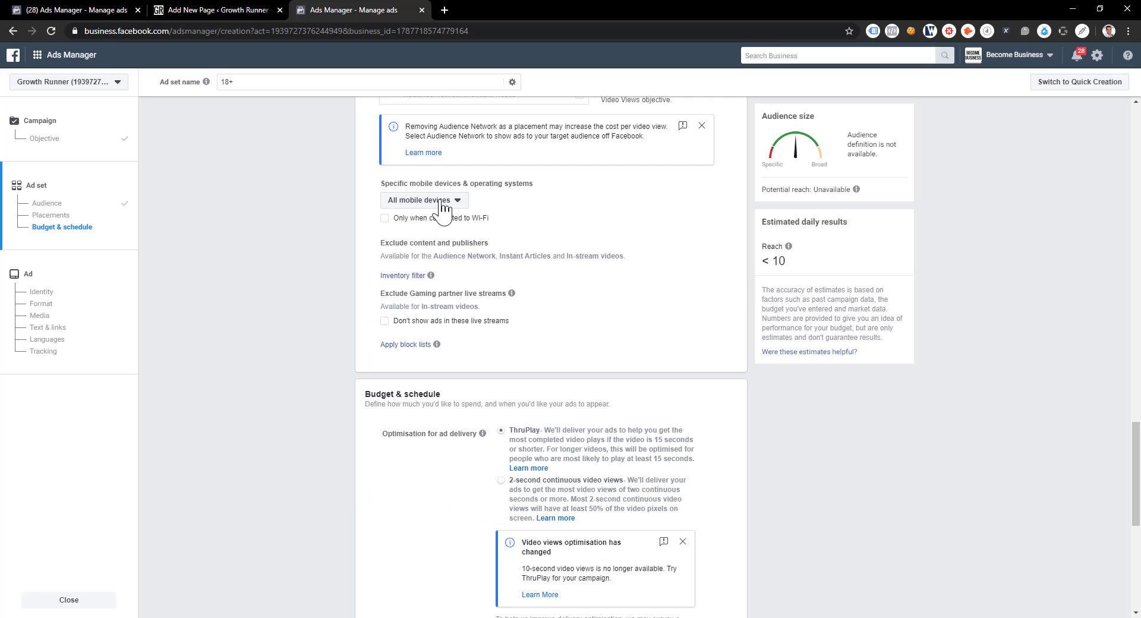
Step: Dismiss the video views optimisation notice, set the daily budget to £1.00 and continue to the ad setup
{"action": "scroll", "coordinate": [547, 267], "scroll_direction": "down", "scroll_amount": 3}
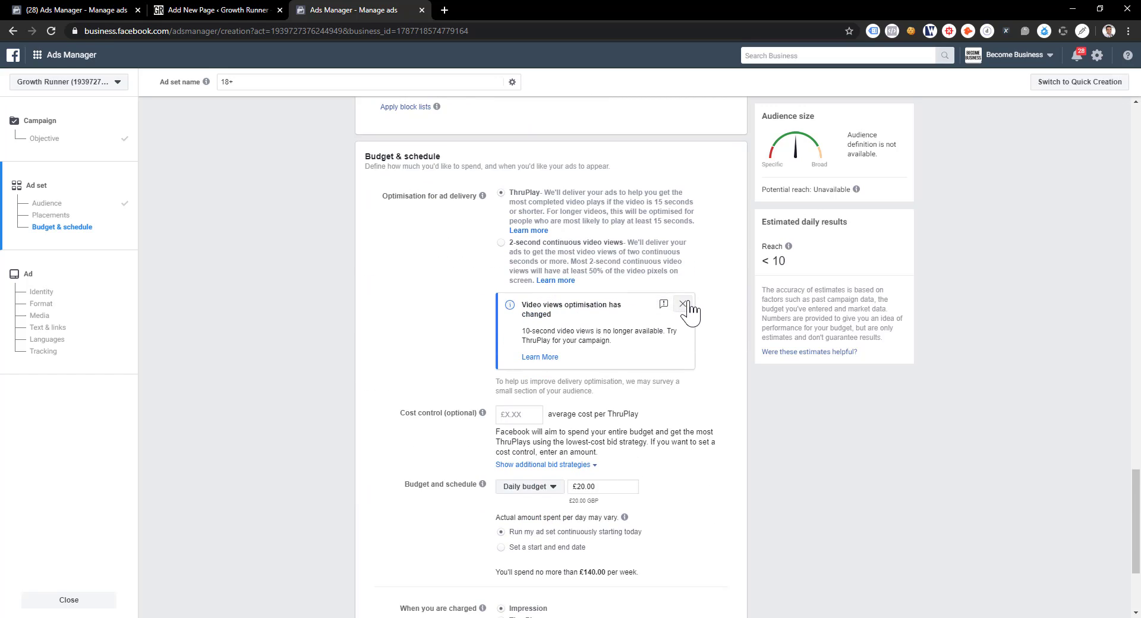
{"action": "left_click", "coordinate": [685, 305]}
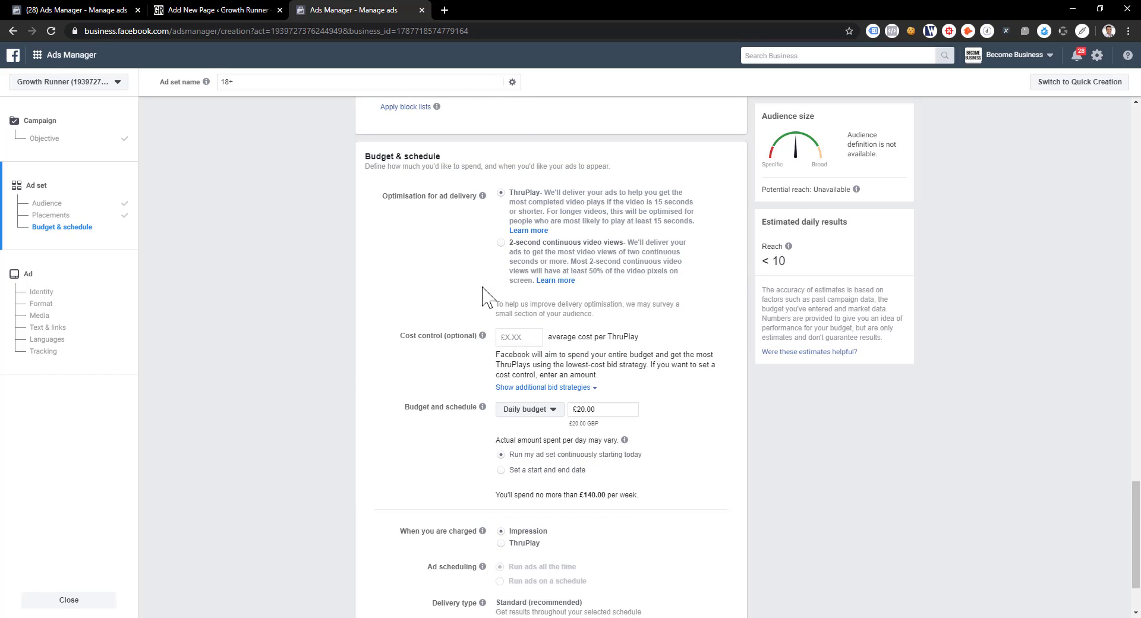
{"action": "scroll", "coordinate": [484, 294], "scroll_direction": "down", "scroll_amount": 3}
{"action": "left_click_drag", "start_coordinate": [574, 321], "coordinate": [609, 317]}
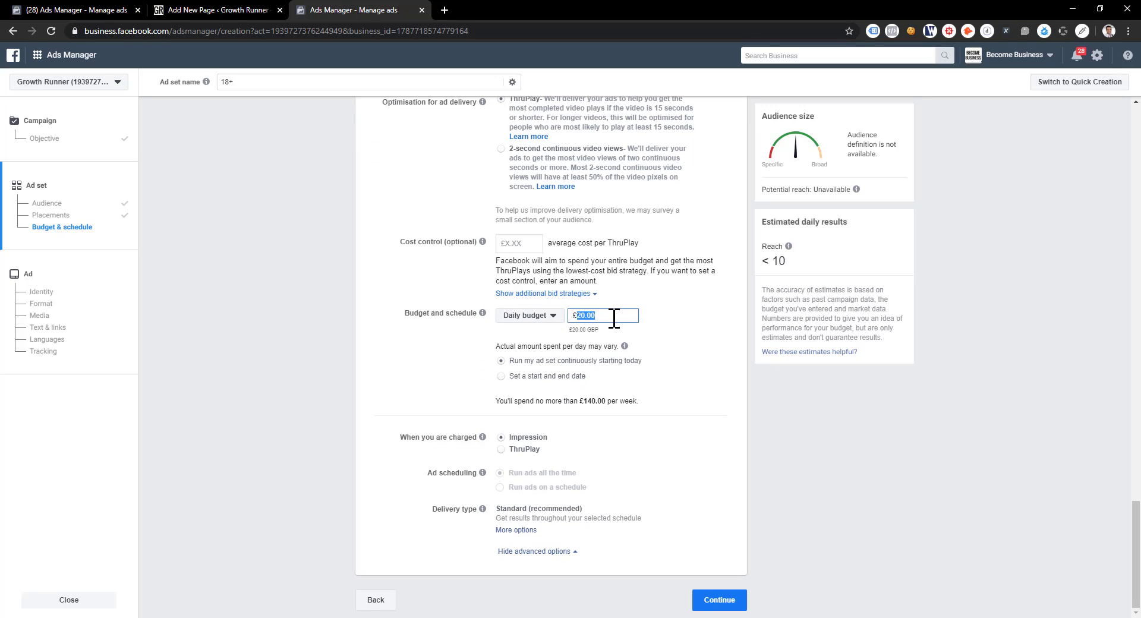
{"action": "type", "text": "1"}
{"action": "left_click", "coordinate": [668, 330]}
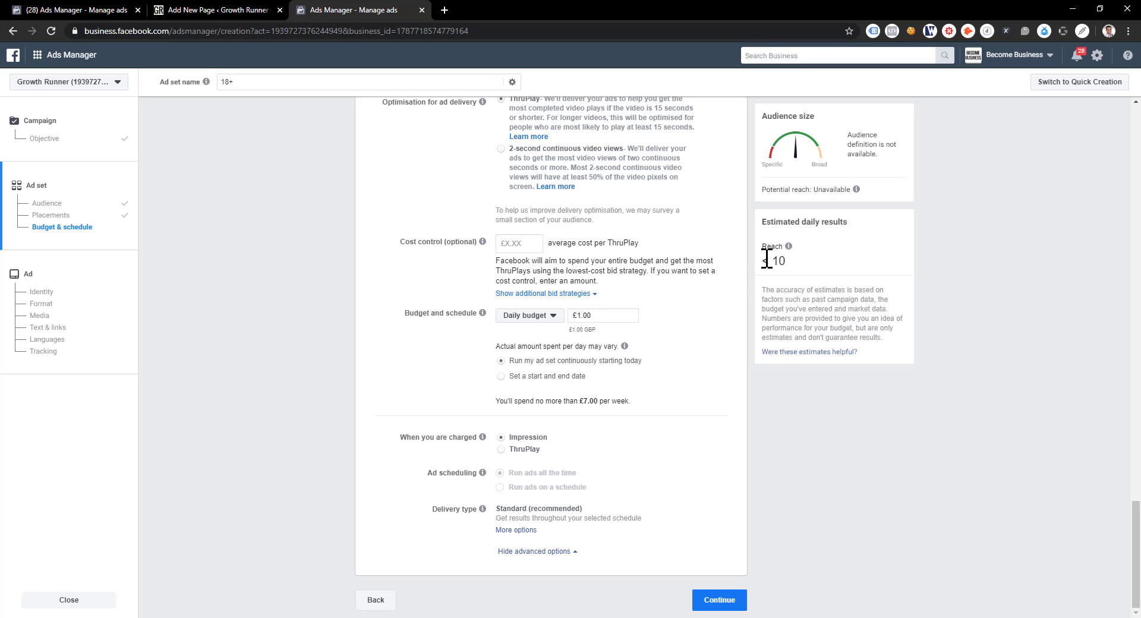
{"action": "left_click_drag", "start_coordinate": [766, 259], "coordinate": [799, 271]}
{"action": "left_click", "coordinate": [799, 271]}
{"action": "left_click", "coordinate": [716, 600]}
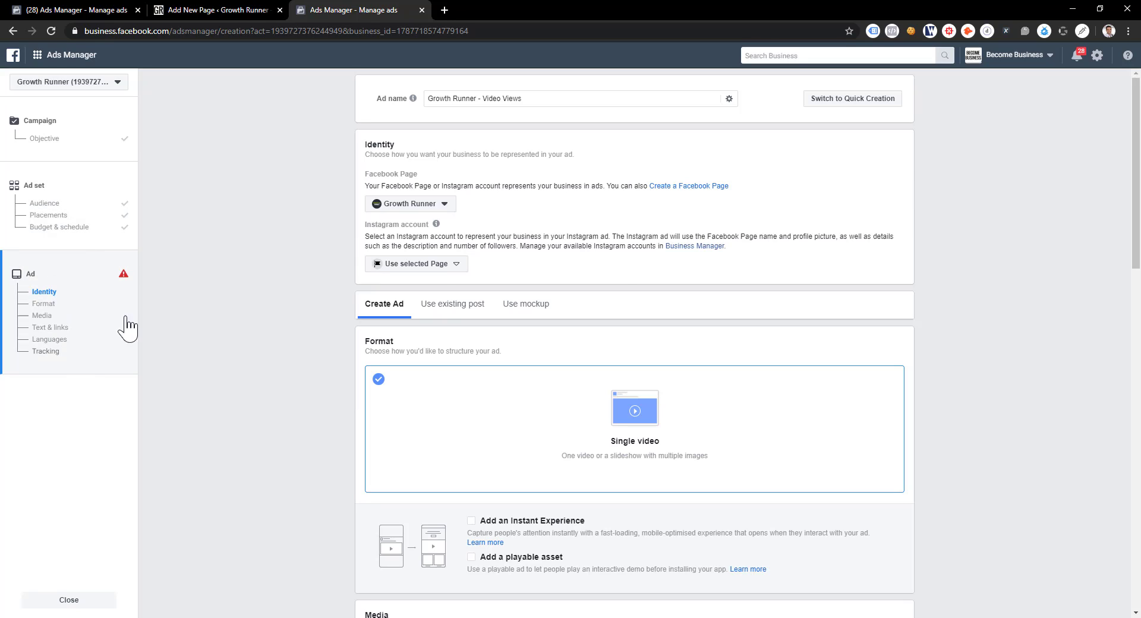
Step: Keep Growth Runner as the ad's Facebook Page and add the account video General Assembly retargetting.mp4 as the single-video media
{"action": "left_click", "coordinate": [407, 208]}
{"action": "left_click", "coordinate": [406, 205]}
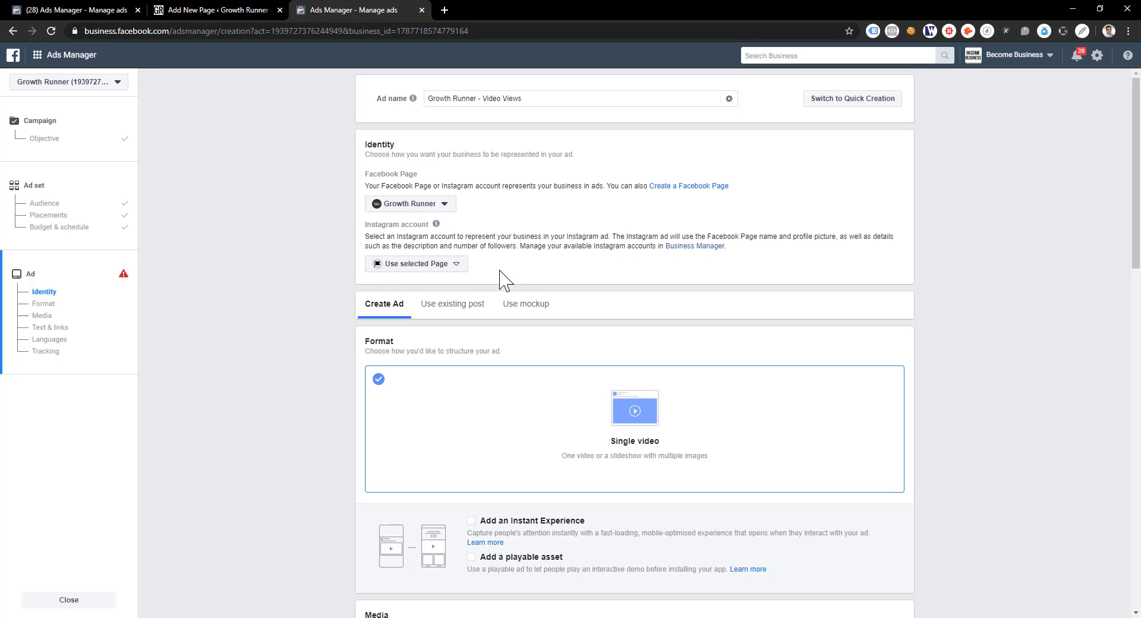
{"action": "scroll", "coordinate": [501, 276], "scroll_direction": "down", "scroll_amount": 2}
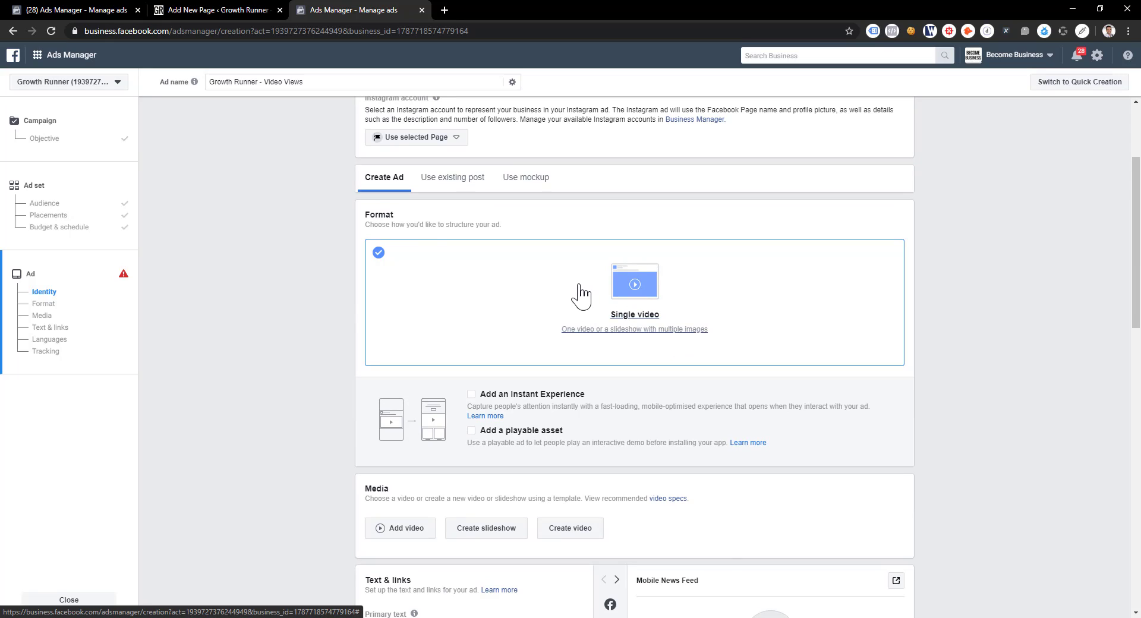
{"action": "scroll", "coordinate": [537, 288], "scroll_direction": "down", "scroll_amount": 2}
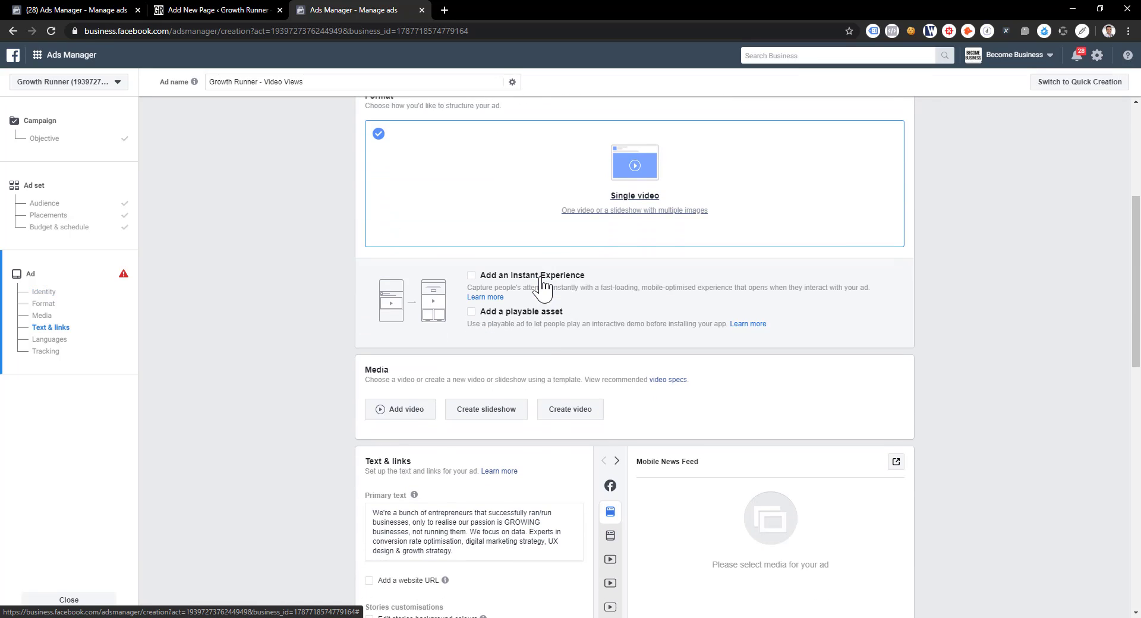
{"action": "left_click", "coordinate": [410, 411]}
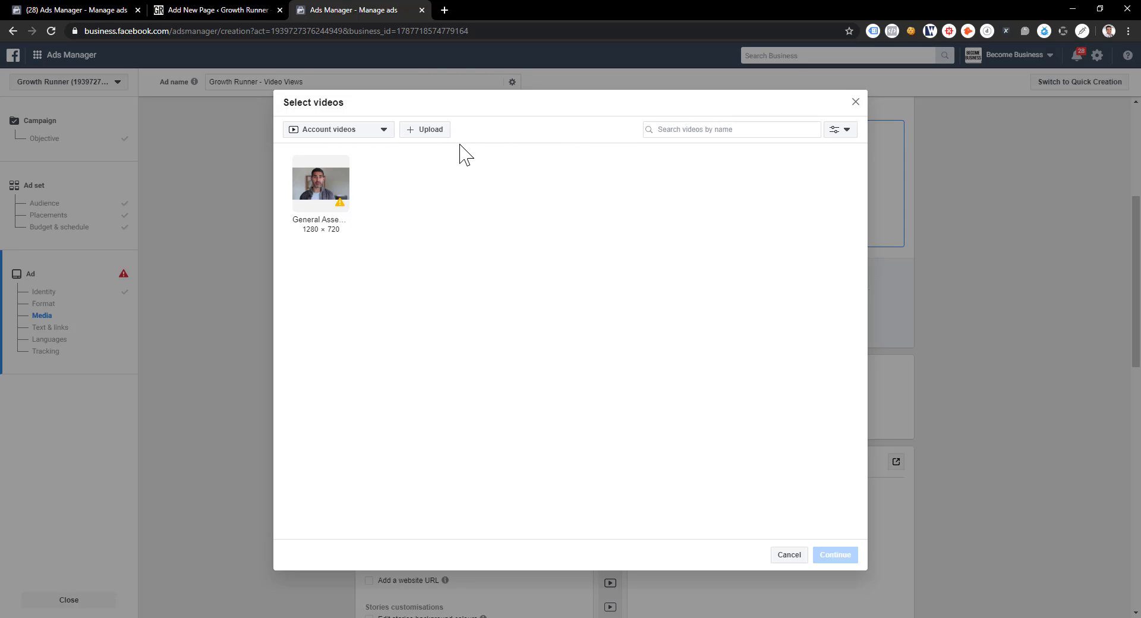
{"action": "left_click", "coordinate": [325, 189]}
{"action": "left_click", "coordinate": [837, 555]}
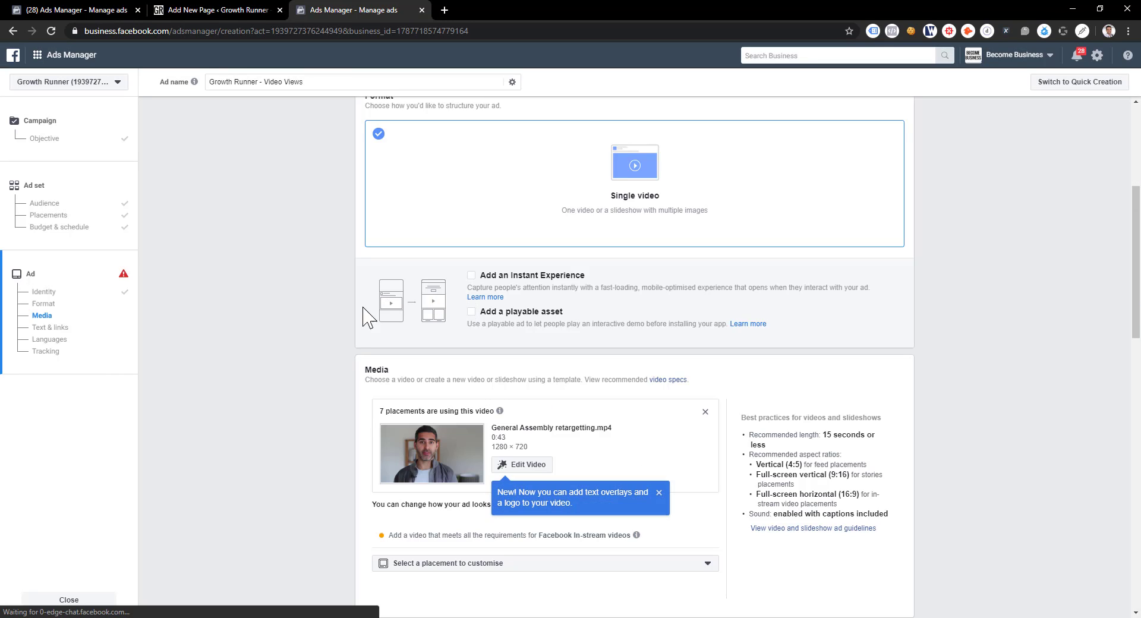
{"action": "left_click", "coordinate": [658, 492]}
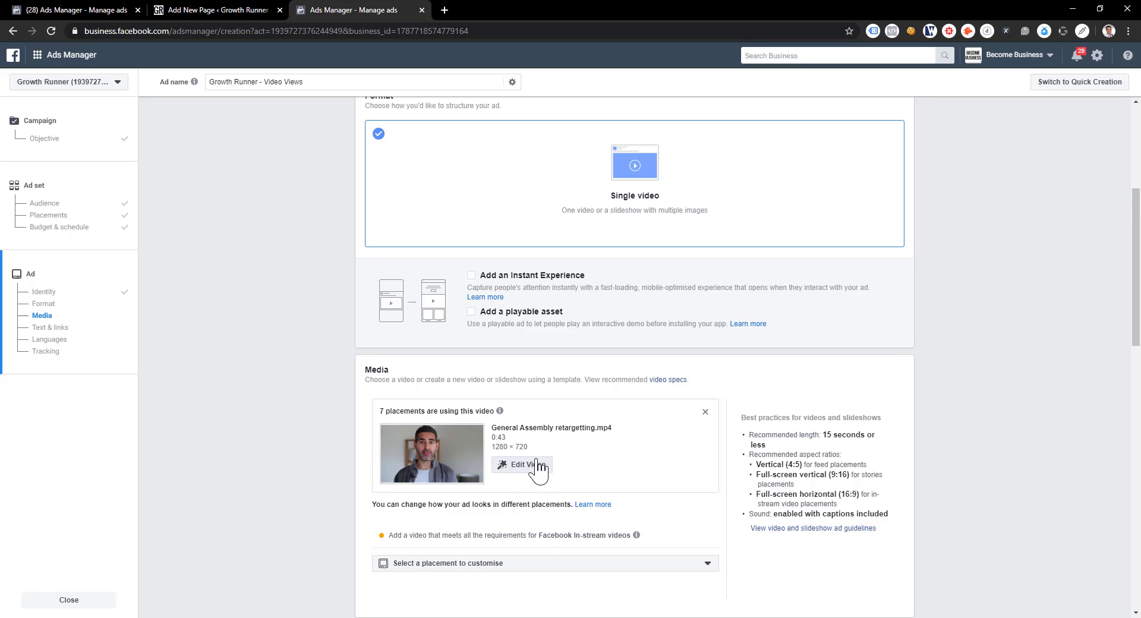
Step: Check which placements can be customised for the ad's video, without choosing one
{"action": "scroll", "coordinate": [580, 447], "scroll_direction": "down", "scroll_amount": 2}
{"action": "scroll", "coordinate": [556, 352], "scroll_direction": "down", "scroll_amount": 2}
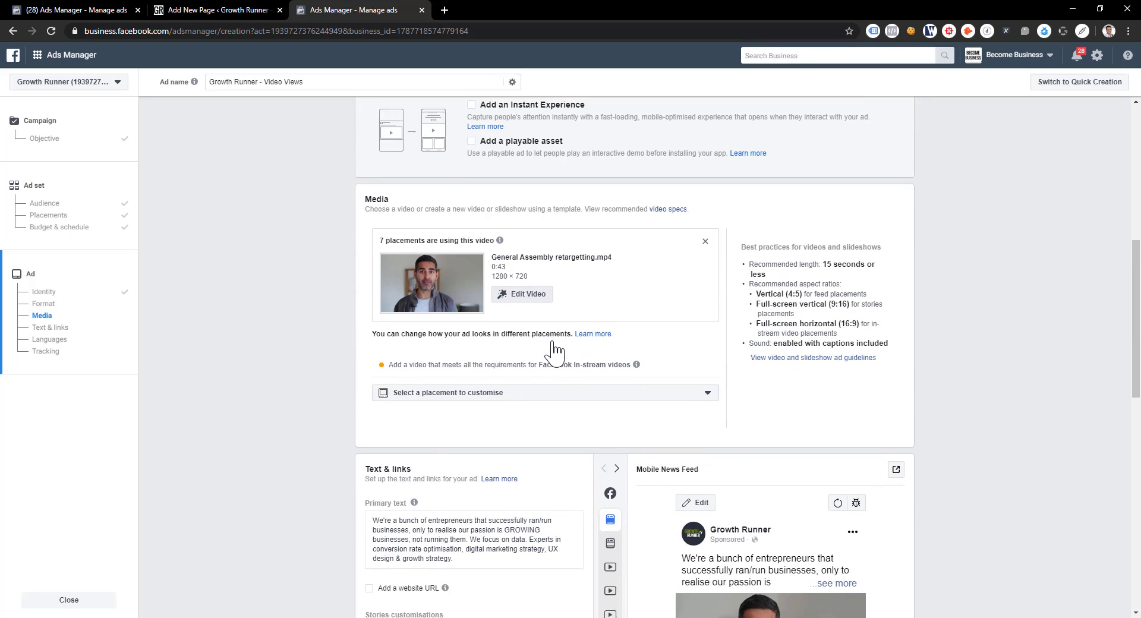
{"action": "left_click", "coordinate": [443, 328]}
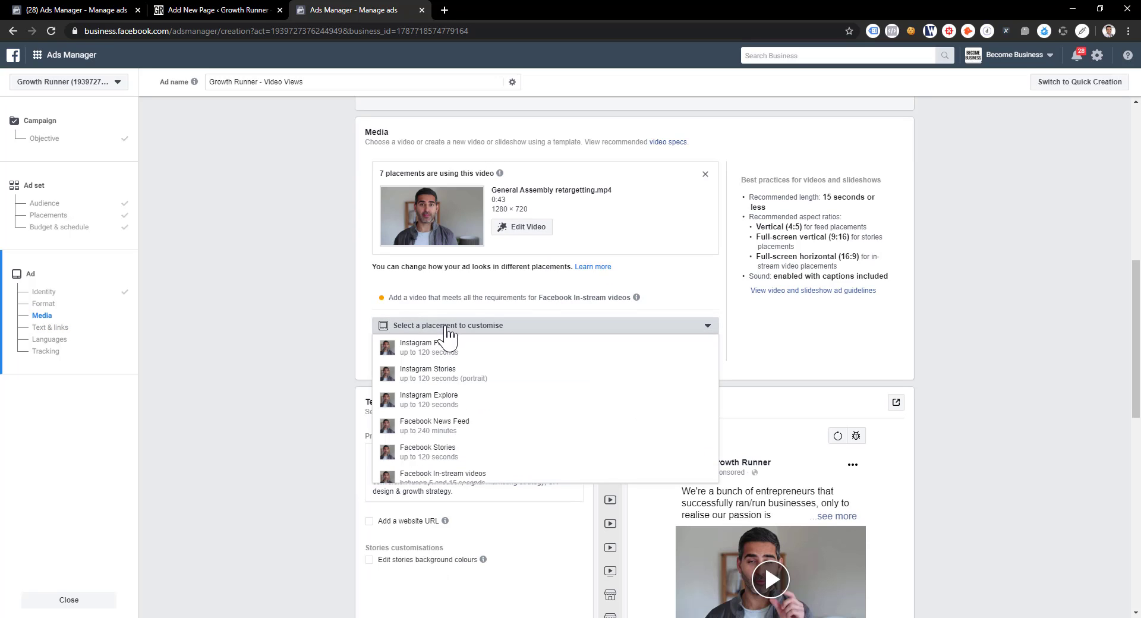
{"action": "left_click", "coordinate": [444, 328]}
Step: Replace the ad's primary text with "Title here" and switch the ad preview to Desktop News Feed
{"action": "scroll", "coordinate": [531, 377], "scroll_direction": "down", "scroll_amount": 3}
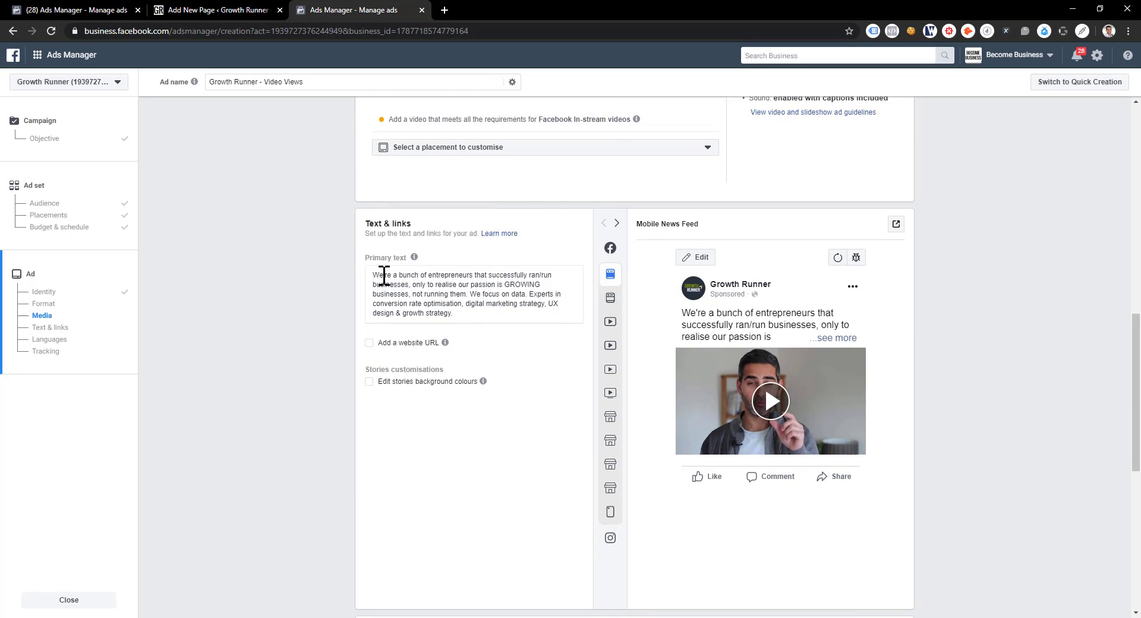
{"action": "left_click_drag", "start_coordinate": [384, 275], "coordinate": [503, 337]}
{"action": "left_click", "coordinate": [449, 308]}
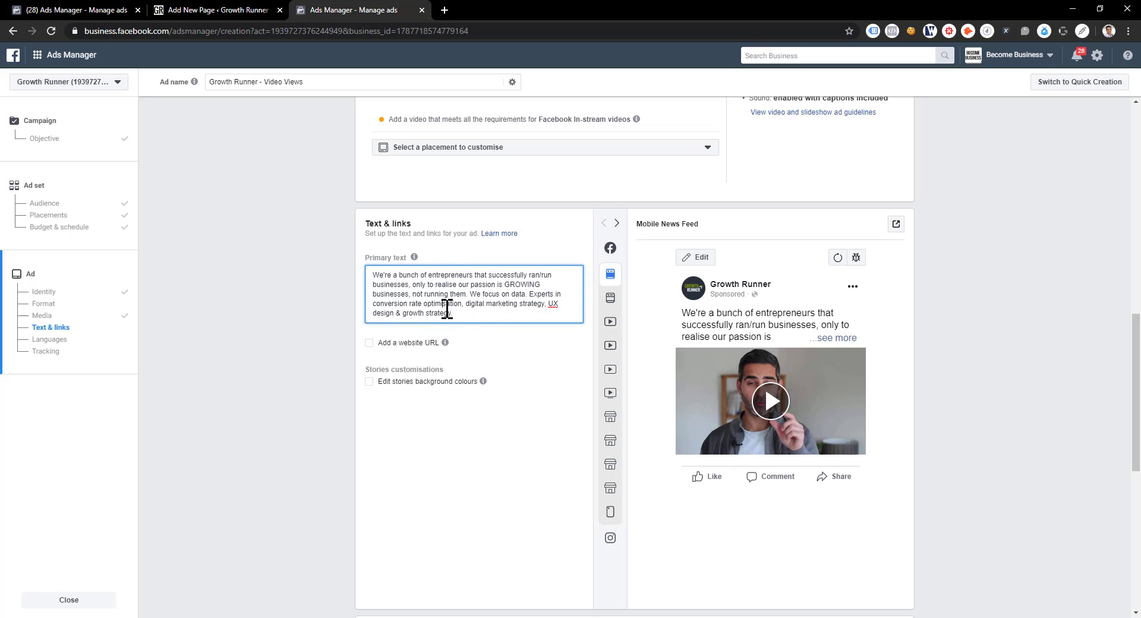
{"action": "left_click_drag", "start_coordinate": [369, 275], "coordinate": [504, 339]}
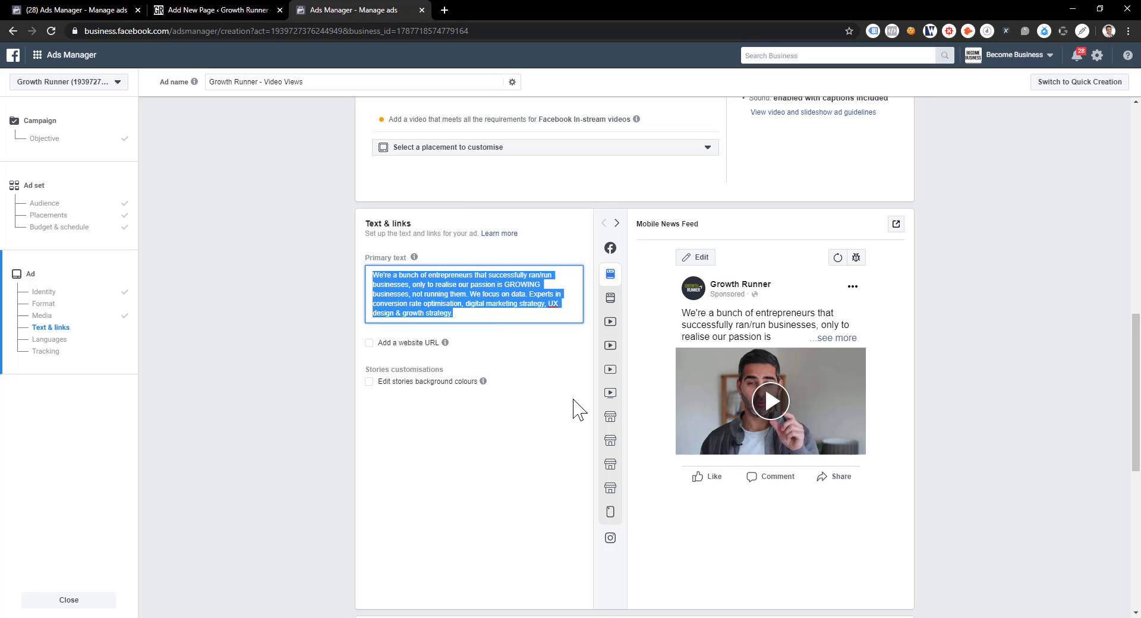
{"action": "type", "text": "Title here"}
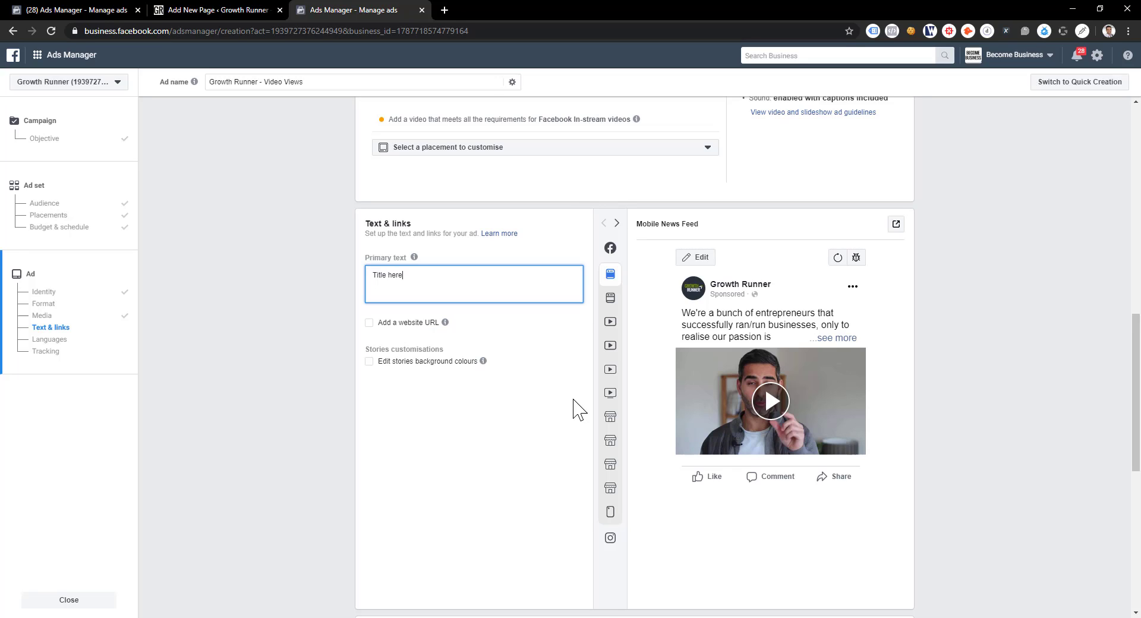
{"action": "mouse_move", "coordinate": [610, 304]}
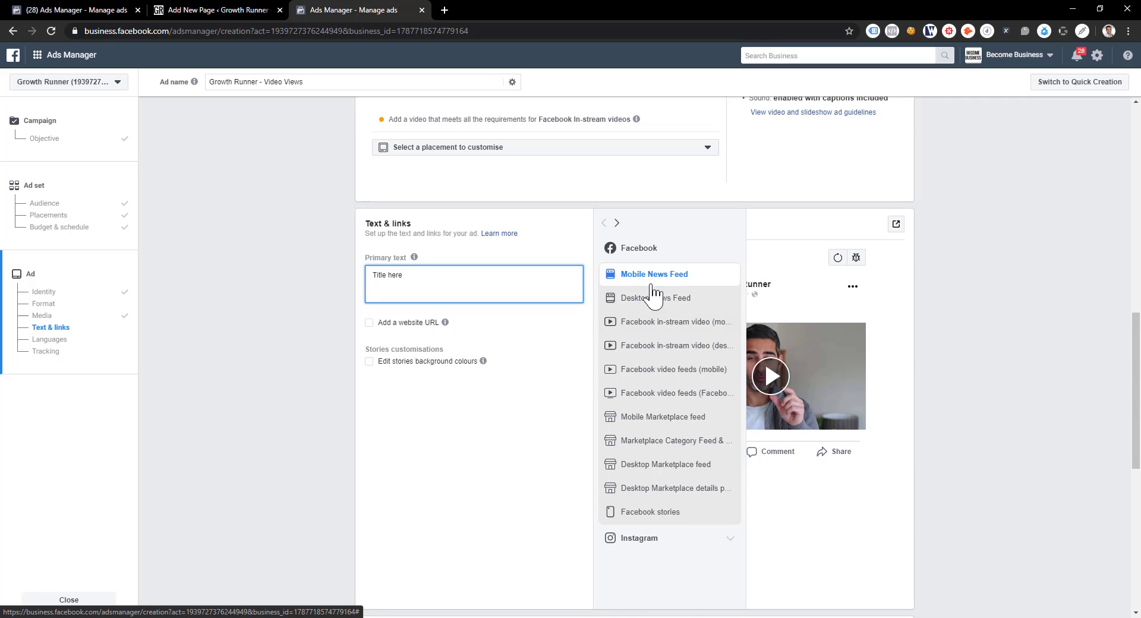
{"action": "left_click", "coordinate": [617, 224]}
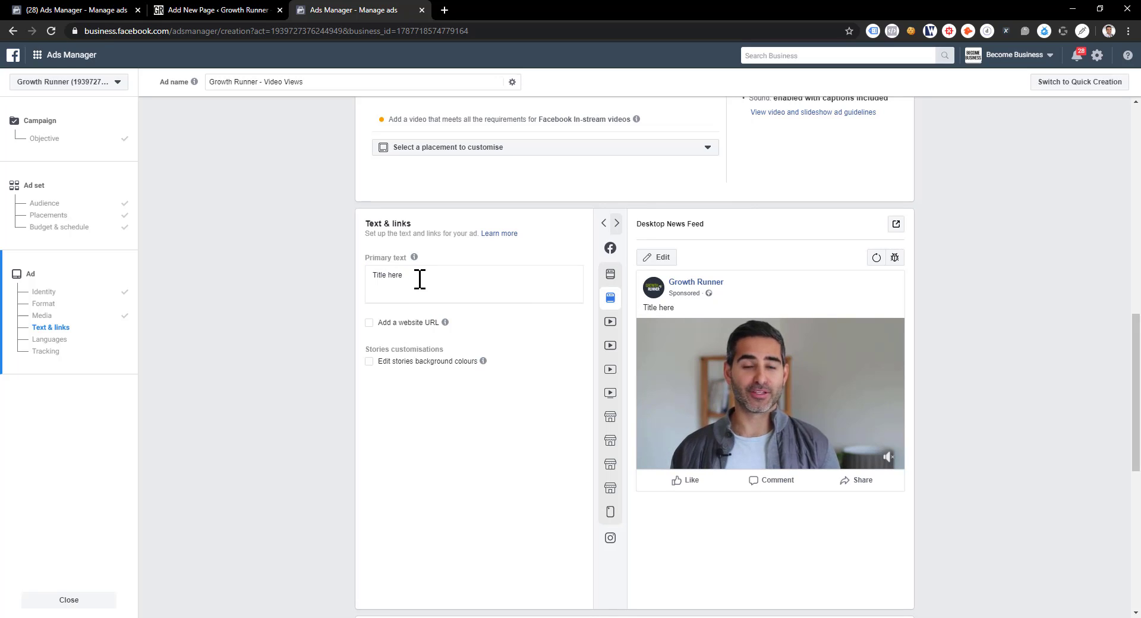
Step: Enable the website URL option for the ad and set the headline to "Want to see how I am following you around?"
{"action": "left_click", "coordinate": [369, 323]}
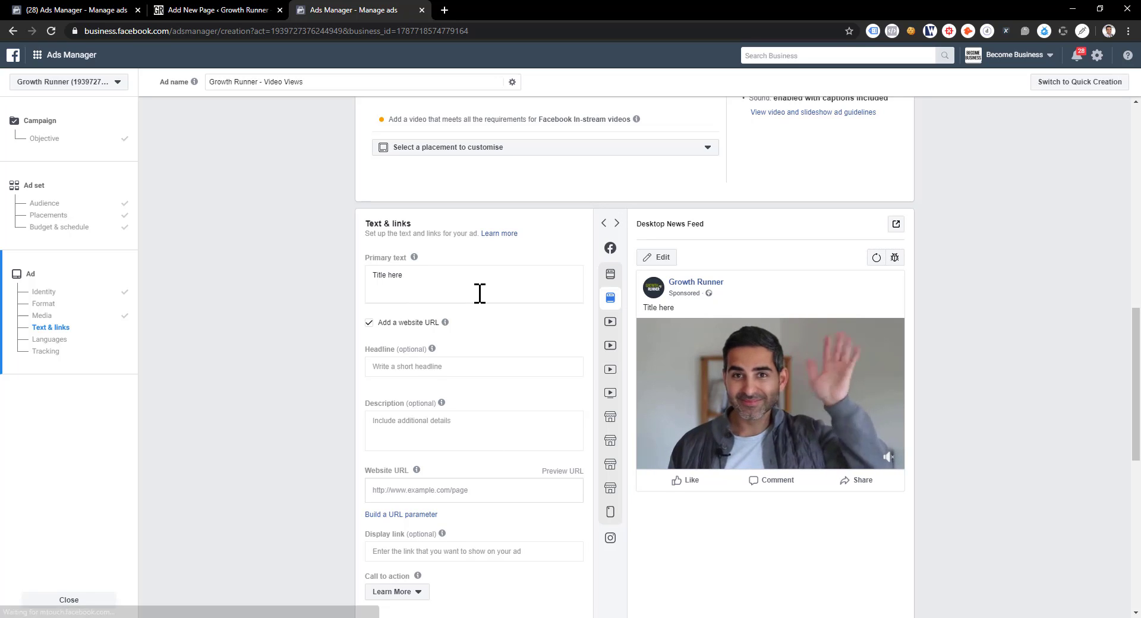
{"action": "scroll", "coordinate": [480, 306], "scroll_direction": "down", "scroll_amount": 1}
{"action": "left_click", "coordinate": [387, 309]}
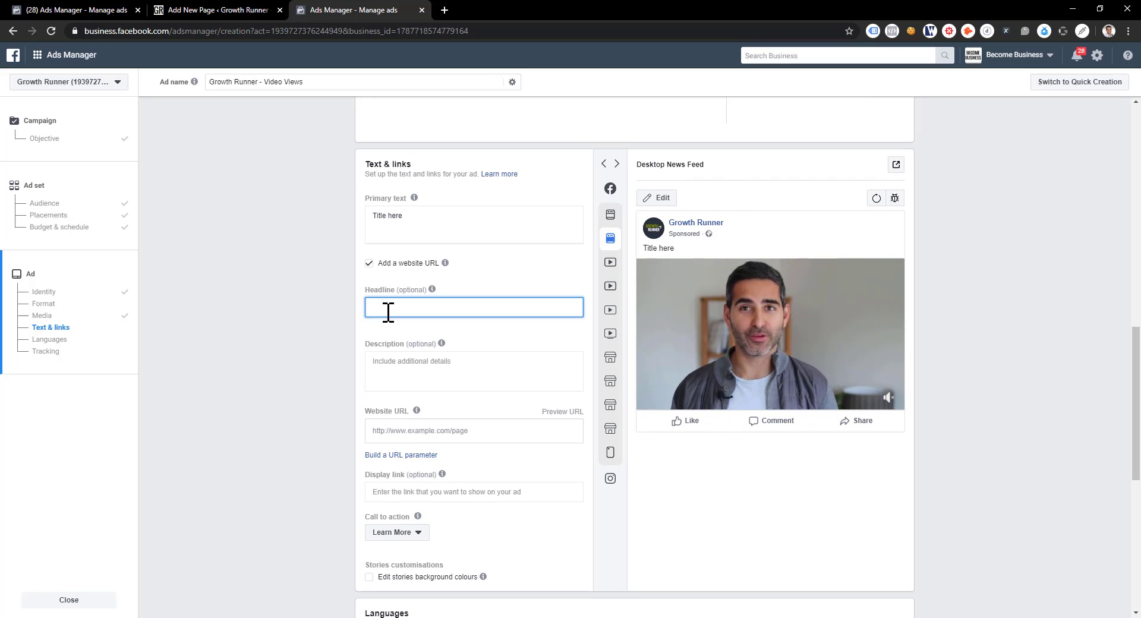
{"action": "type", "text": "Fol"}
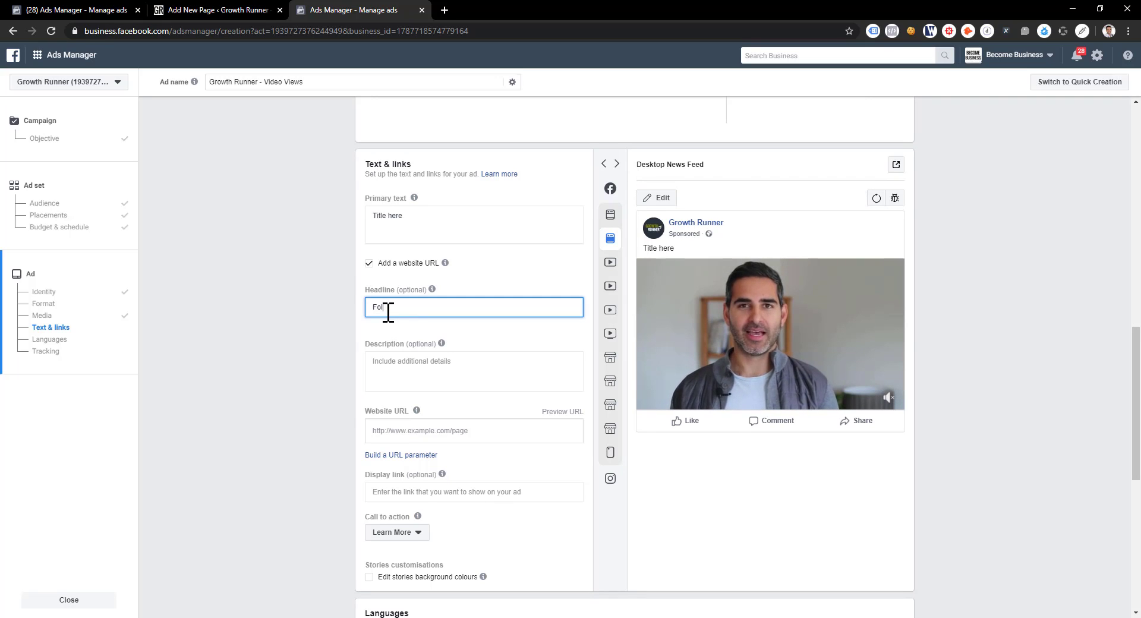
{"action": "key", "text": "BackSpace"}
{"action": "key", "text": "BackSpace"}
{"action": "type", "text": "Want to see how I am following you around?"}
{"action": "key", "text": "Tab"}
Step: Set the ad's website URL to growthrunner.com/learn
{"action": "left_click", "coordinate": [415, 431]}
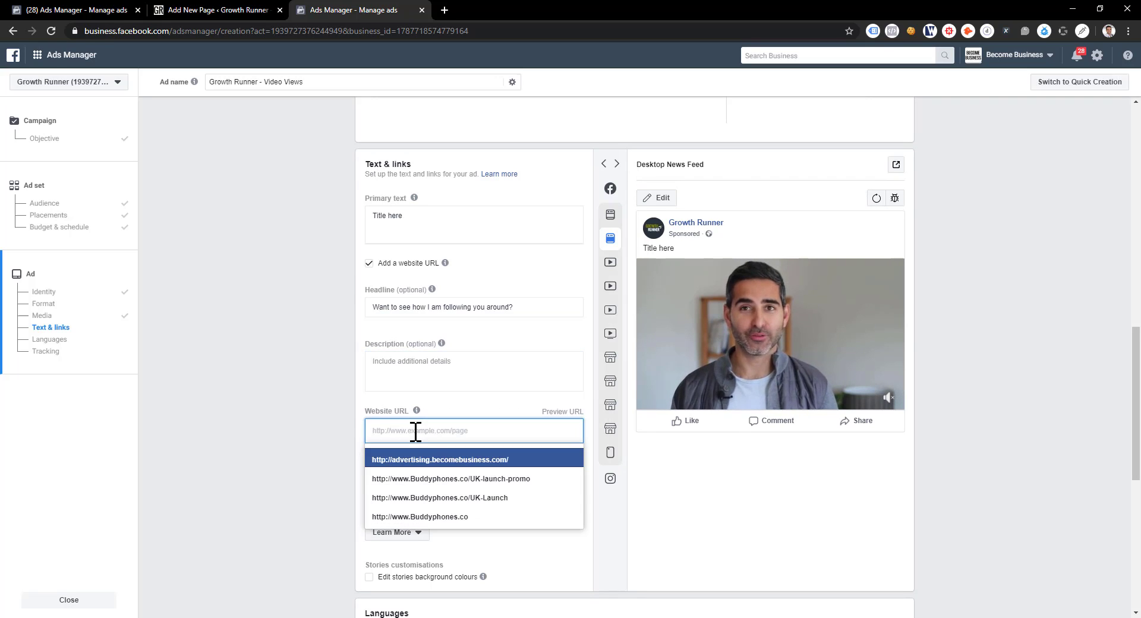
{"action": "type", "text": "growthrunner"}
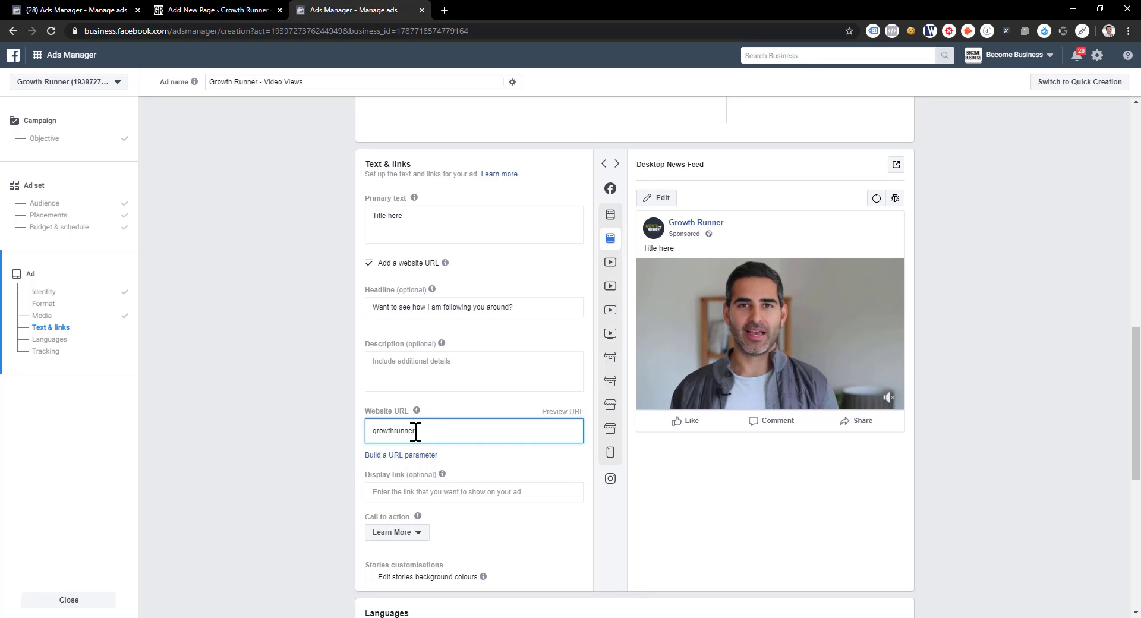
{"action": "type", "text": ".com/learn"}
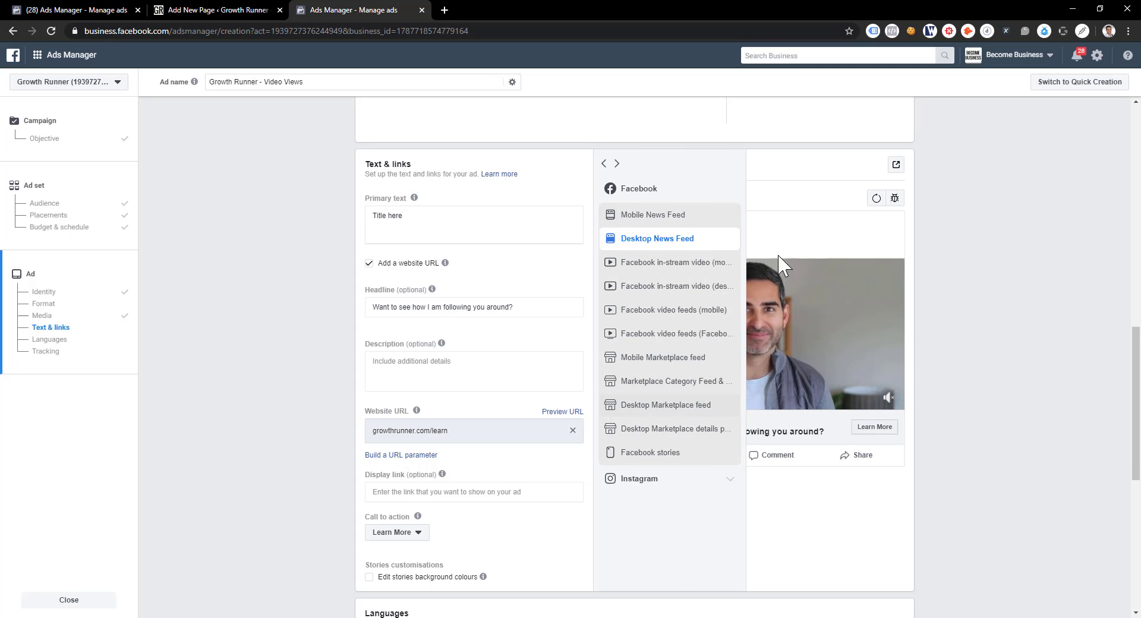
Step: Keep the default call to action, language and tracking settings and open the draft campaign's review
{"action": "scroll", "coordinate": [509, 451], "scroll_direction": "down", "scroll_amount": 2}
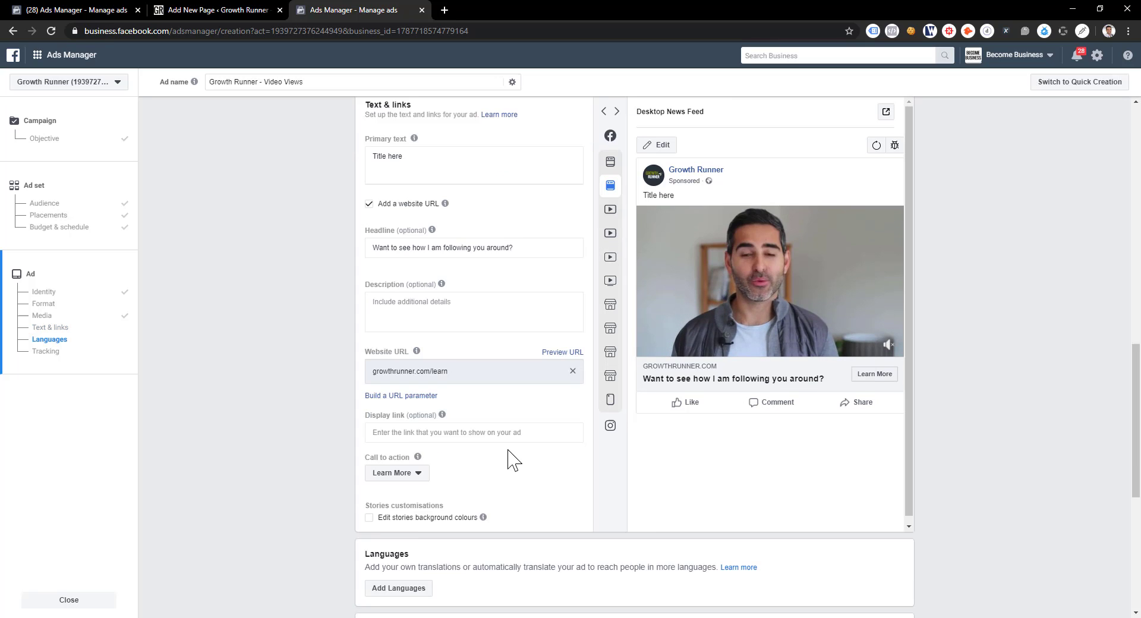
{"action": "scroll", "coordinate": [505, 416], "scroll_direction": "down", "scroll_amount": 4}
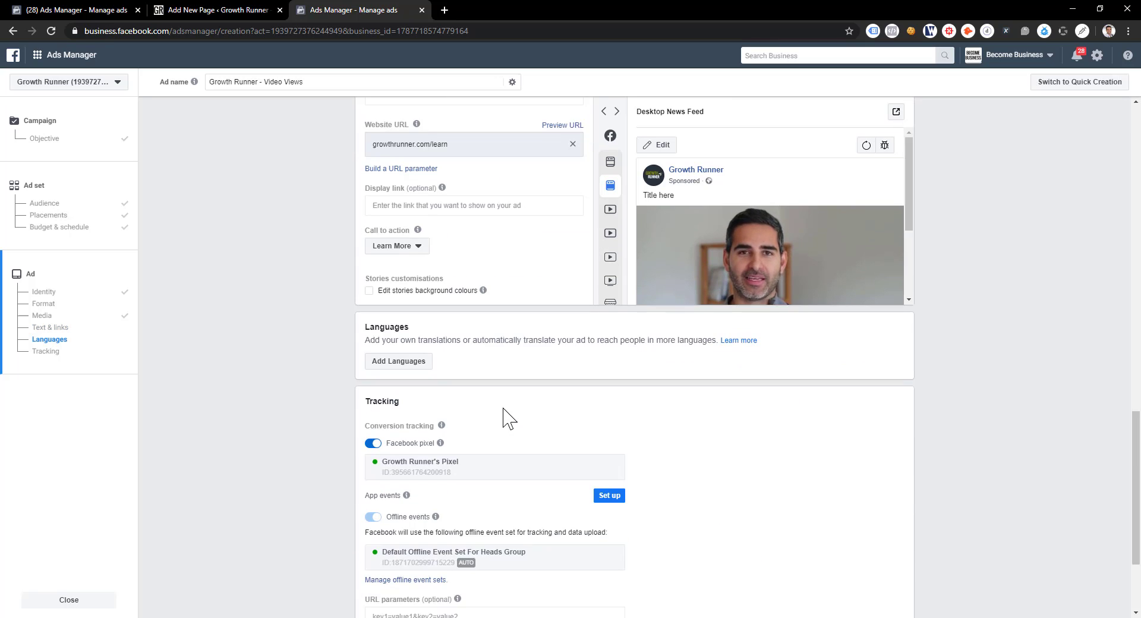
{"action": "scroll", "coordinate": [483, 321], "scroll_direction": "down", "scroll_amount": 1}
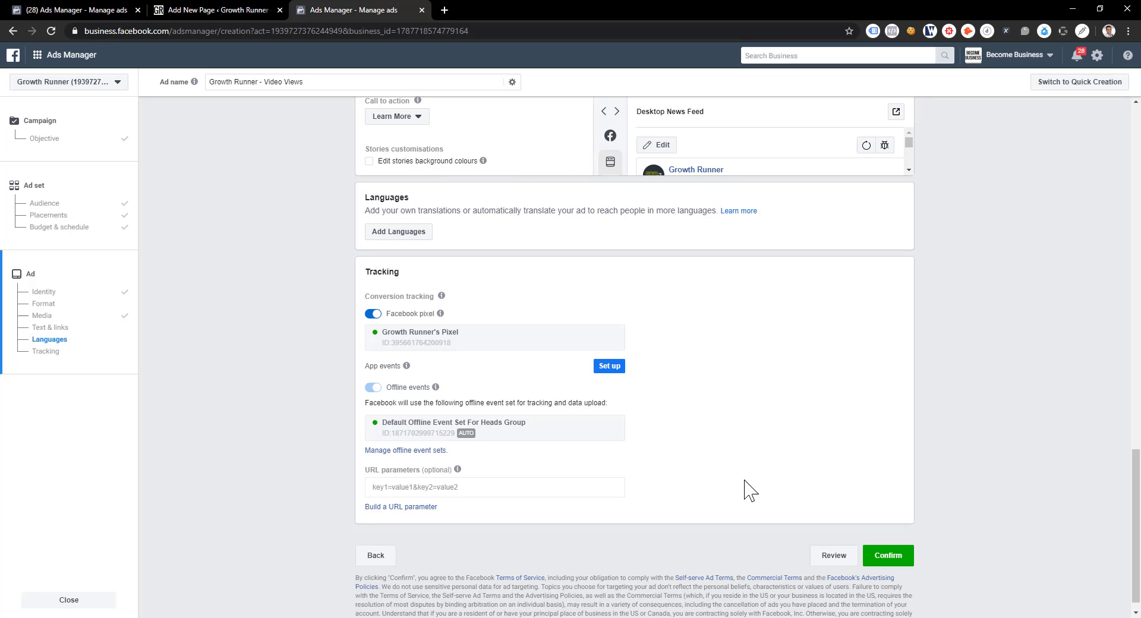
{"action": "left_click", "coordinate": [844, 559]}
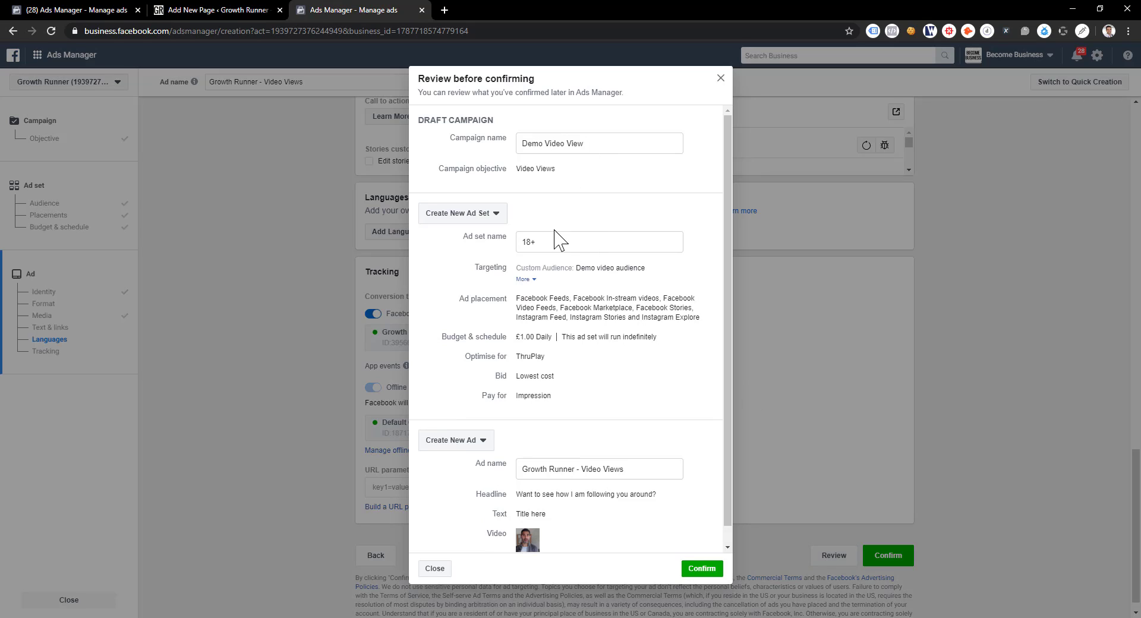
Step: Rename the ad set as "REM - Demo store" and confirm the reviewed campaign
{"action": "left_click_drag", "start_coordinate": [553, 240], "coordinate": [505, 231]}
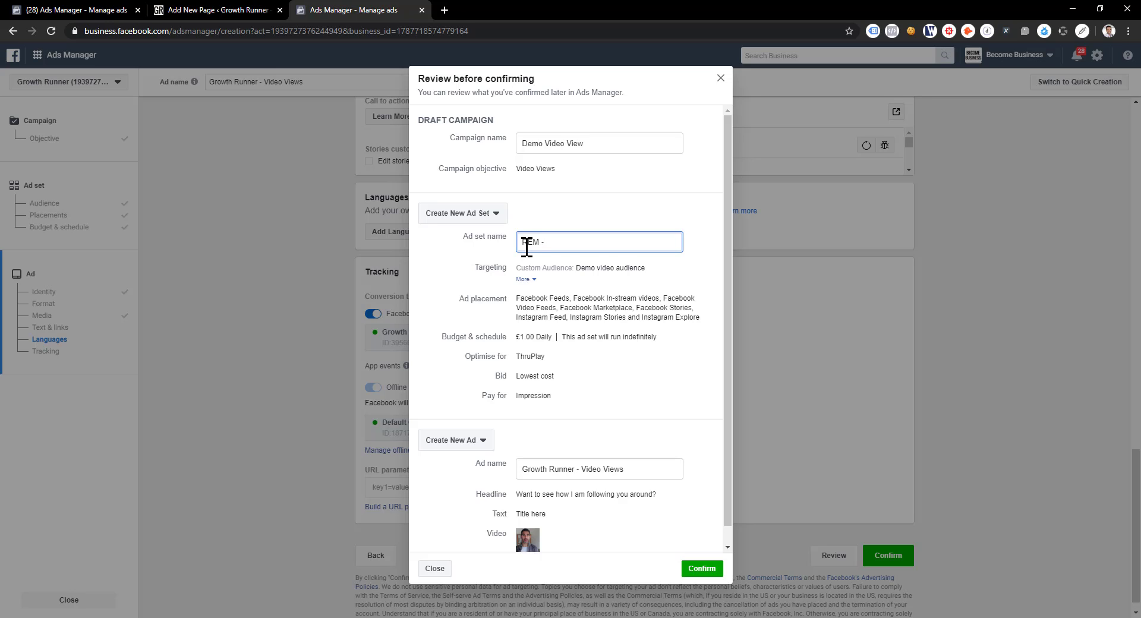
{"action": "type", "text": "Demo store"}
{"action": "scroll", "coordinate": [594, 356], "scroll_direction": "down", "scroll_amount": 1}
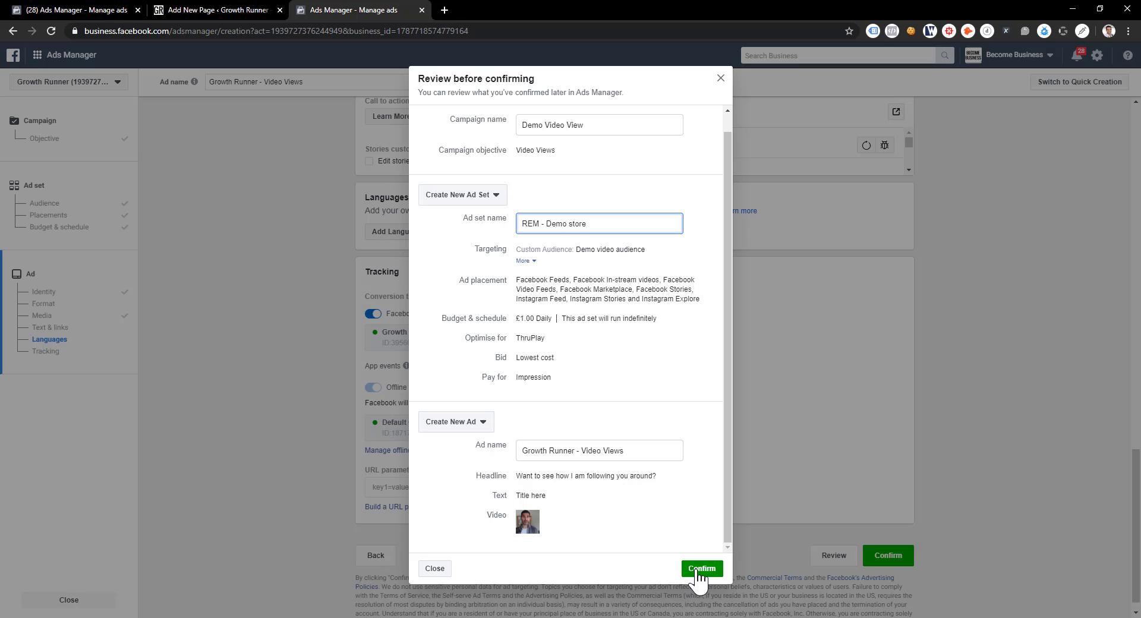
{"action": "left_click", "coordinate": [700, 569]}
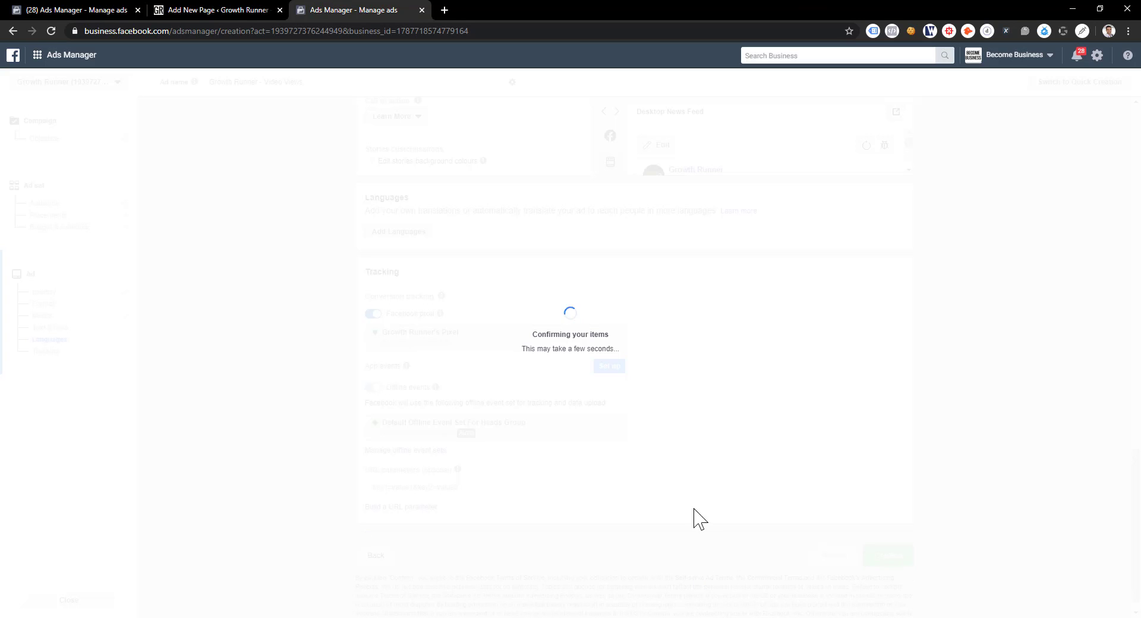